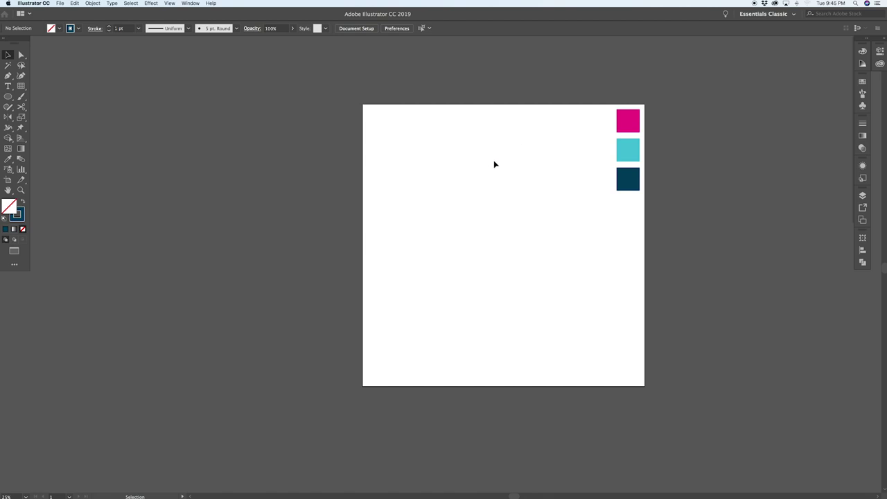
Add 'HYPE' in black DIN Condensed Bold, enlarge it to about 506 pt, and move it toward the artboard centre.
{"action": "key", "text": "t"}
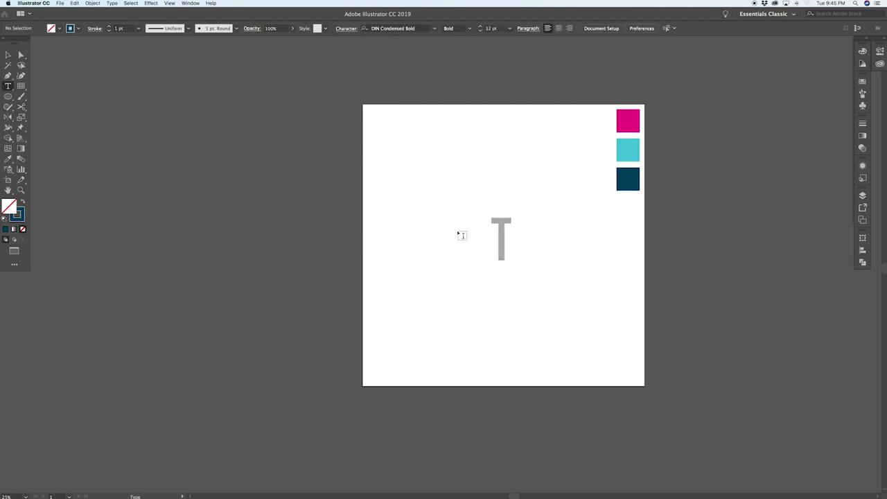
{"action": "left_click", "coordinate": [467, 241]}
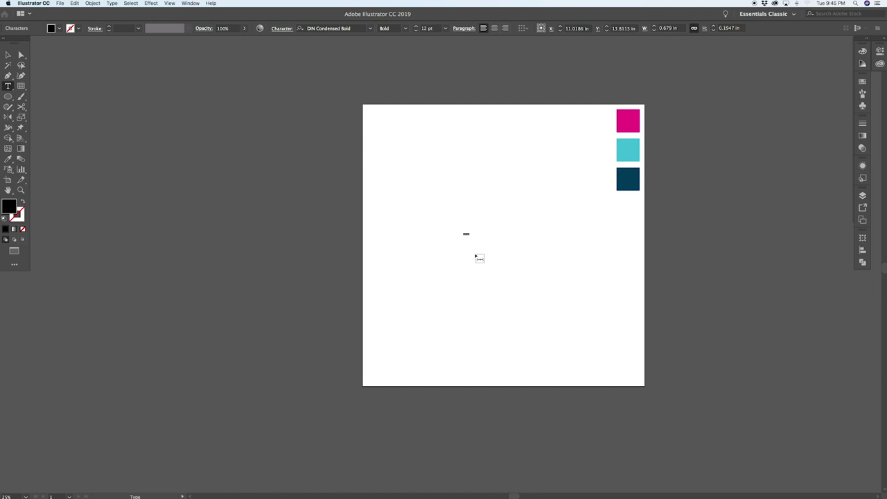
{"action": "key", "text": "BackSpace"}
{"action": "left_click", "coordinate": [6, 54]}
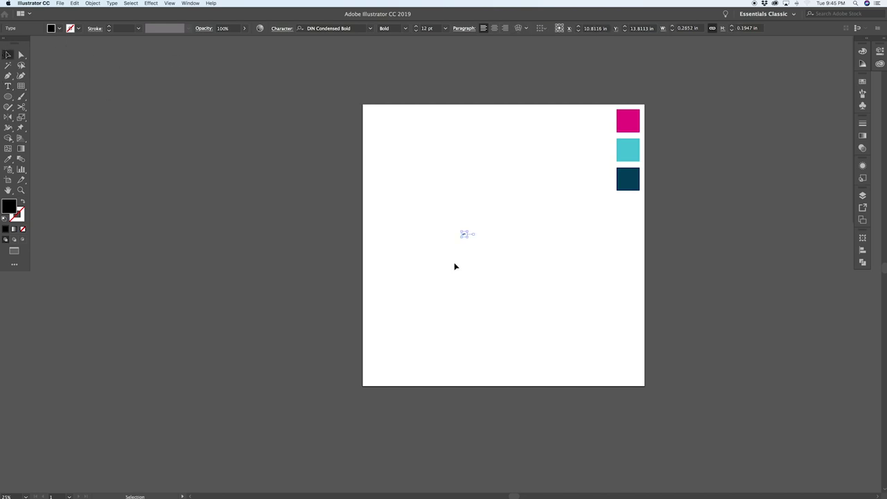
{"action": "left_click_drag", "start_coordinate": [466, 232], "coordinate": [579, 96]}
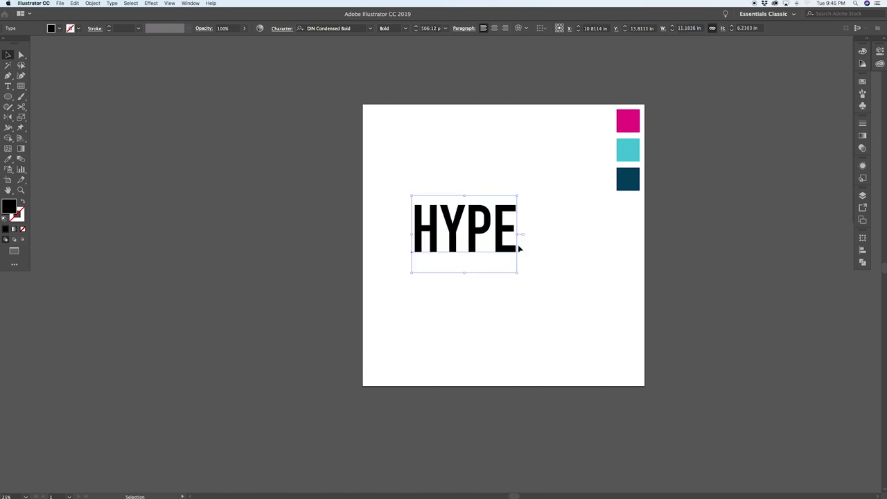
{"action": "left_click_drag", "start_coordinate": [504, 240], "coordinate": [548, 253]}
Set the HYPE text's tracking to 200 in the Character panel.
{"action": "scroll", "coordinate": [534, 242], "scroll_direction": "up", "scroll_amount": 2}
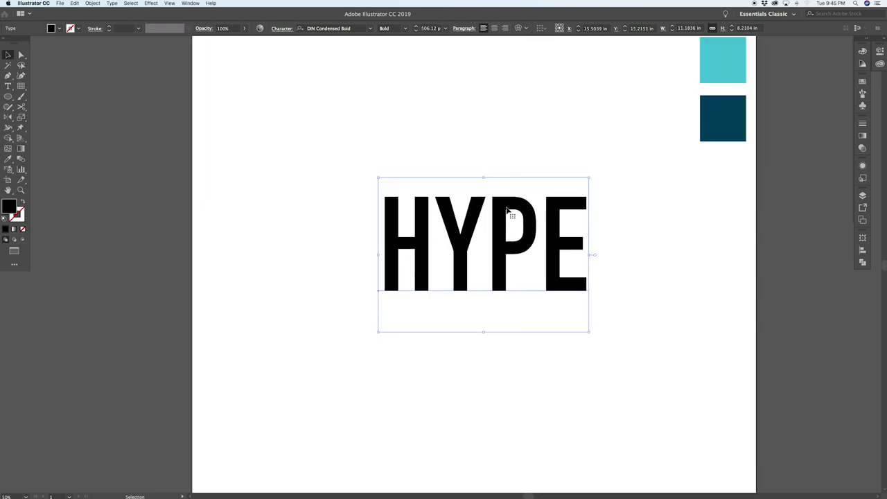
{"action": "key", "text": "super+t"}
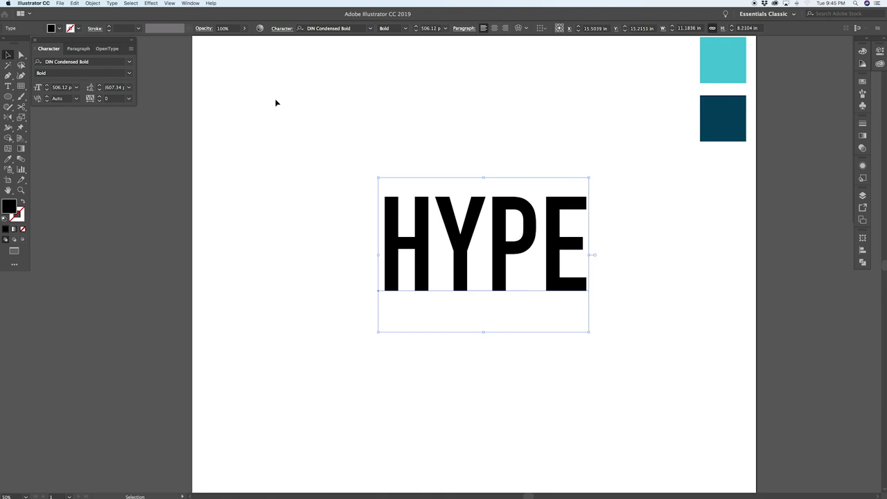
{"action": "left_click", "coordinate": [129, 98]}
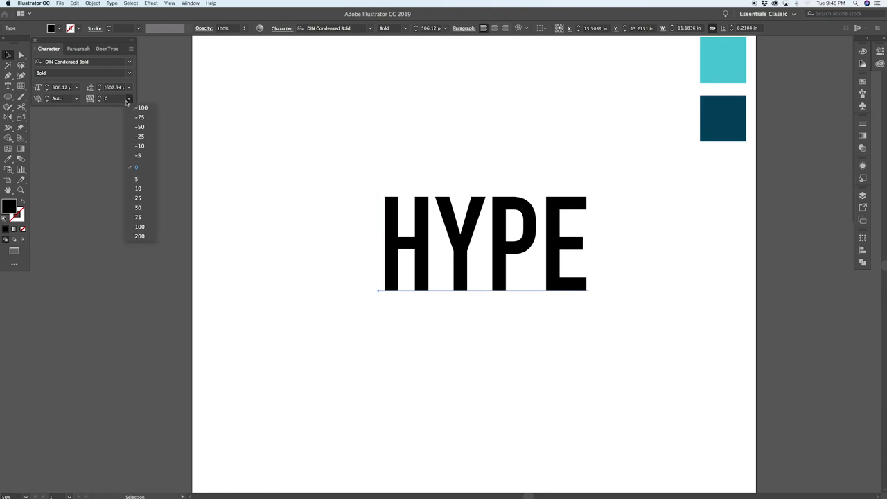
{"action": "left_click", "coordinate": [139, 237]}
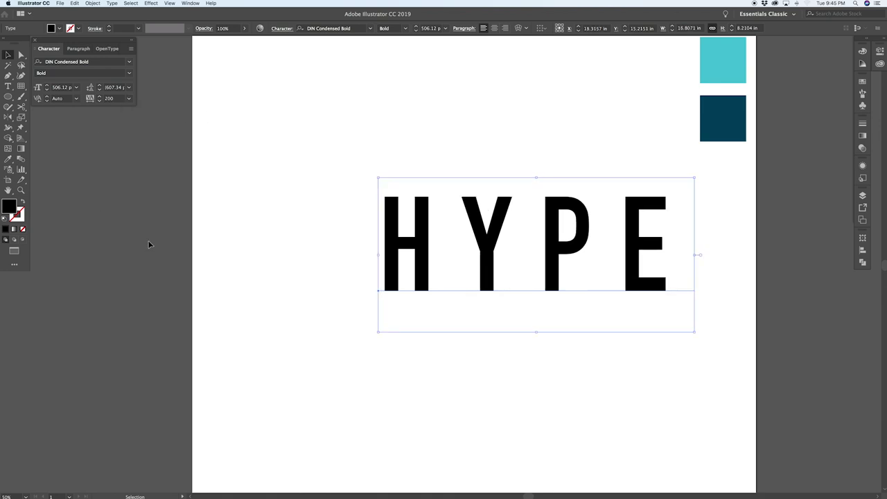
Select the HYPE text and convert it to outlines with Create Outlines.
{"action": "left_click", "coordinate": [213, 284]}
{"action": "left_click_drag", "start_coordinate": [499, 240], "coordinate": [439, 258]}
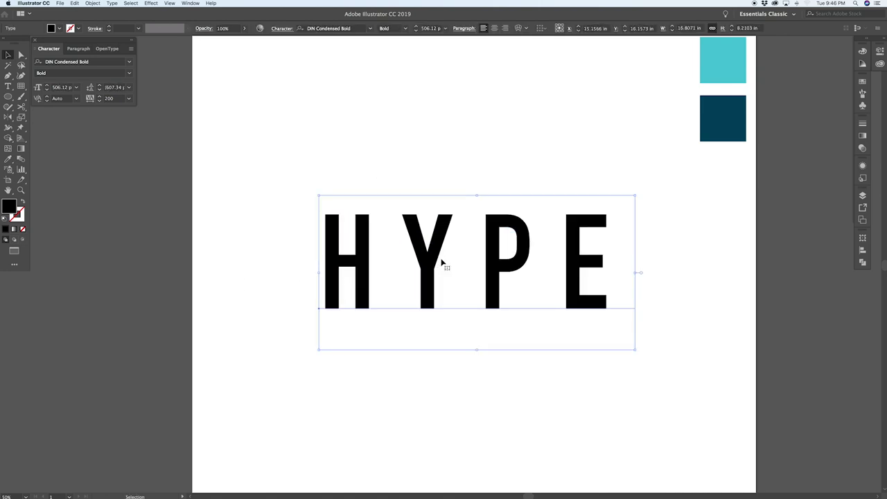
{"action": "left_click", "coordinate": [442, 262], "text": "shift"}
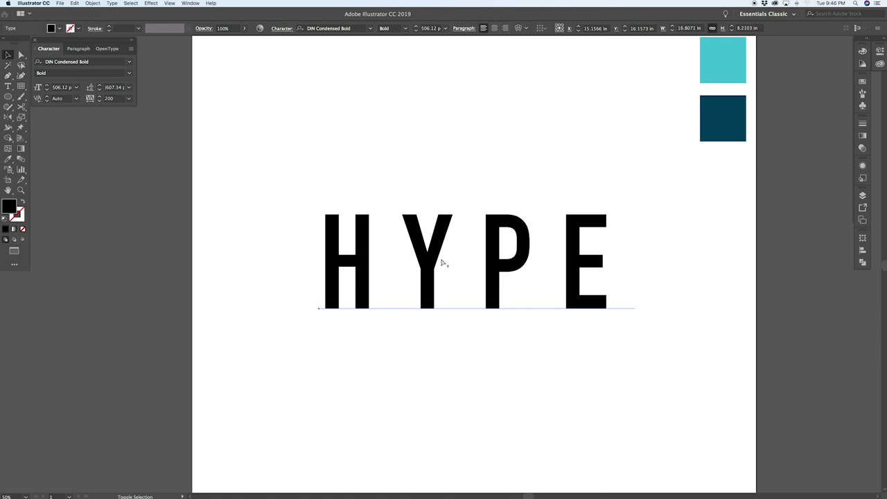
{"action": "key", "text": "super+shift+o"}
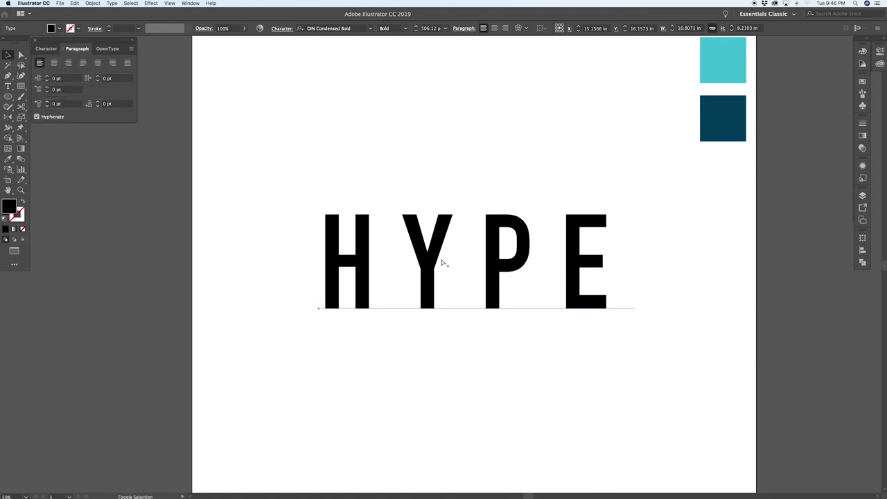
{"action": "key", "text": "super+z"}
{"action": "key", "text": "super+z"}
{"action": "key", "text": "super+z"}
{"action": "key", "text": "super+z"}
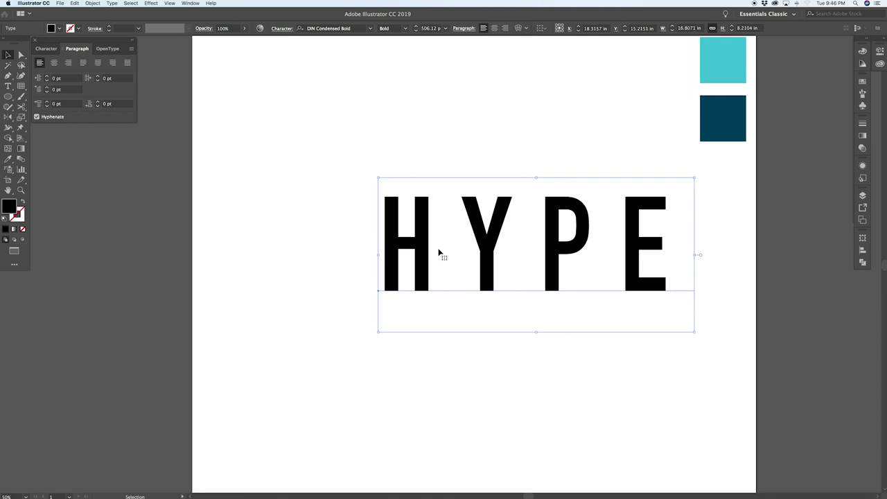
{"action": "left_click", "coordinate": [456, 191]}
{"action": "left_click", "coordinate": [503, 284]}
{"action": "key", "text": "super+shift+o"}
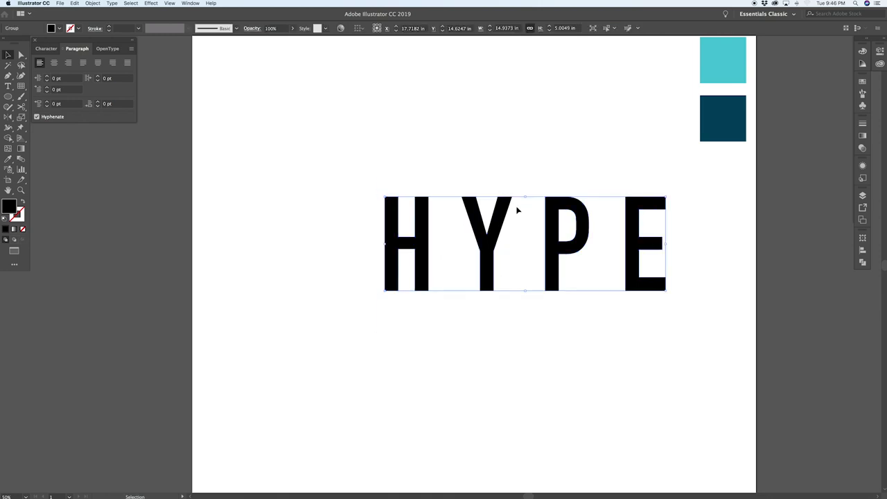
Zoom out and fill the HYPE letters with the pink swatch's colour using the Eyedropper.
{"action": "left_click", "coordinate": [36, 41]}
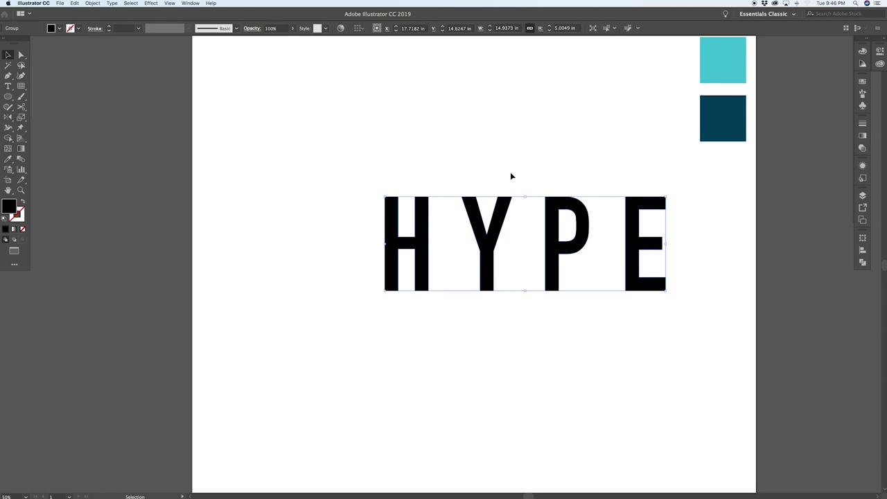
{"action": "scroll", "coordinate": [551, 219], "scroll_direction": "up", "scroll_amount": 2}
{"action": "key", "text": "super+minus"}
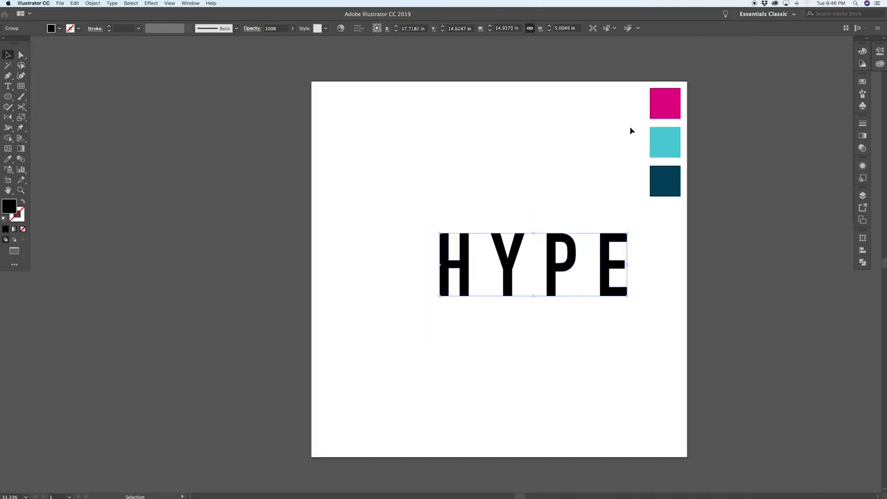
{"action": "key", "text": "i"}
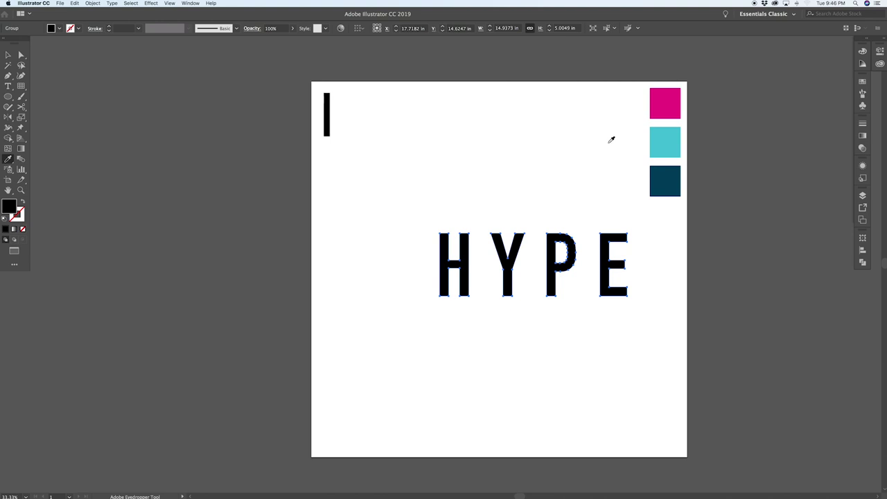
{"action": "left_click", "coordinate": [661, 101]}
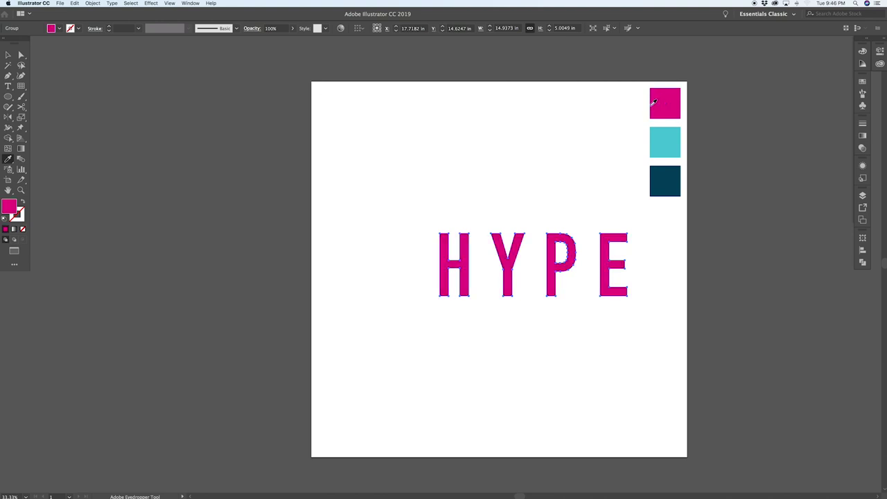
Position the HYPE group at X 15 in and Y 15 in.
{"action": "left_click", "coordinate": [413, 29]}
{"action": "type", "text": "15"}
{"action": "key", "text": "Tab"}
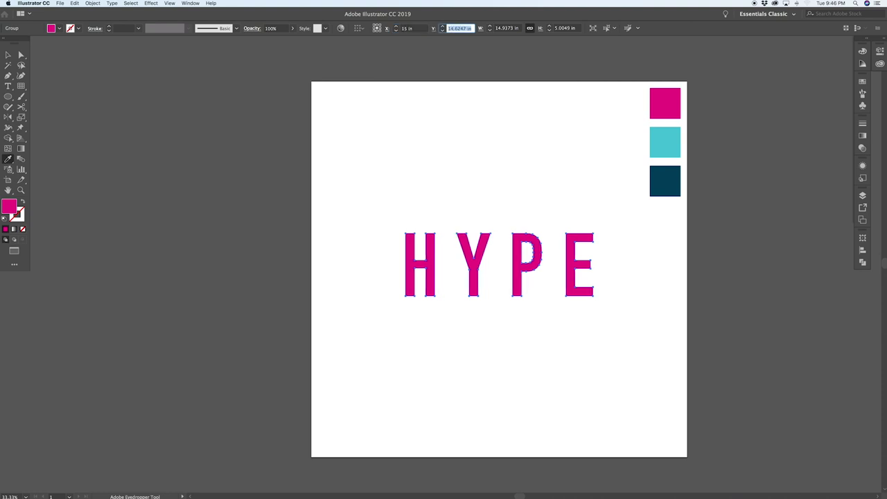
{"action": "type", "text": "15"}
{"action": "key", "text": "Return"}
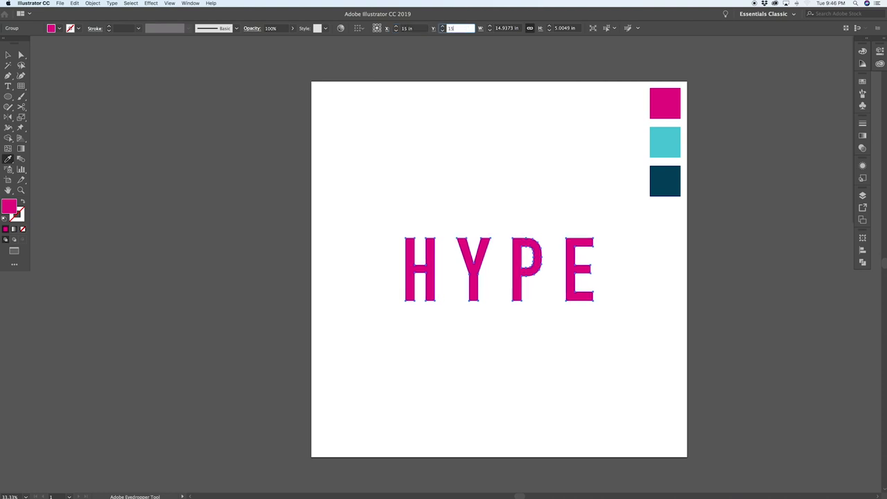
{"action": "left_click", "coordinate": [9, 55]}
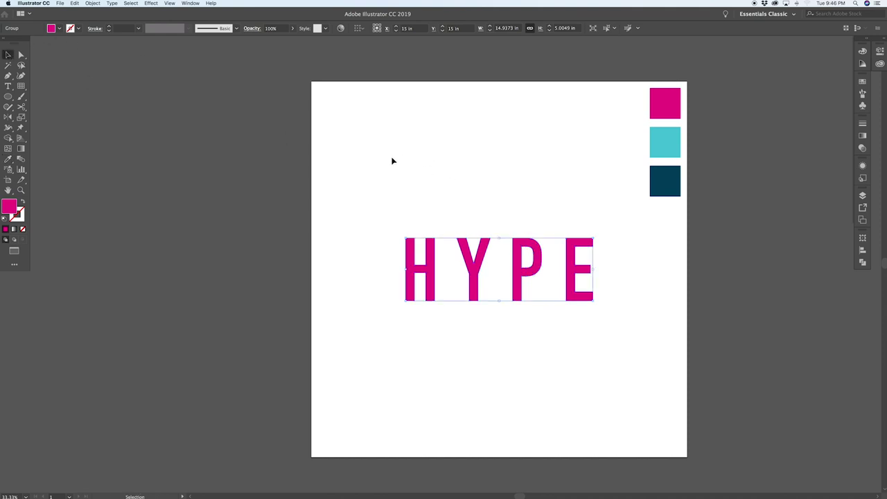
{"action": "scroll", "coordinate": [512, 275], "scroll_direction": "up", "scroll_amount": 1}
Draw a closed triangle over the top-left of the H with the Pen tool.
{"action": "key", "text": "a"}
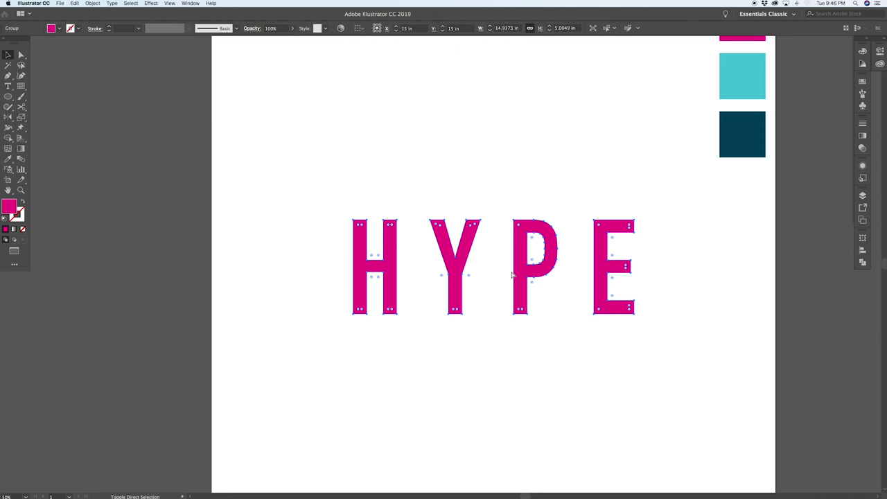
{"action": "left_click", "coordinate": [435, 200]}
{"action": "key", "text": "v"}
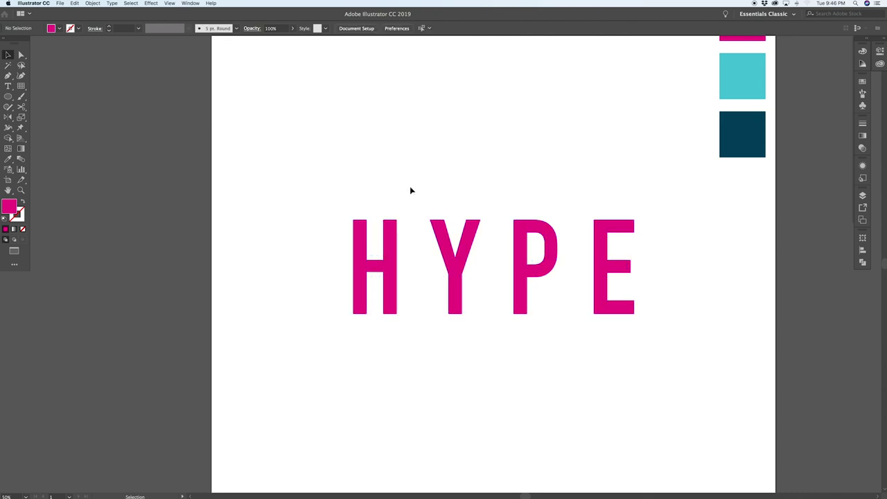
{"action": "key", "text": "p"}
{"action": "scroll", "coordinate": [353, 218], "scroll_direction": "up", "scroll_amount": 1}
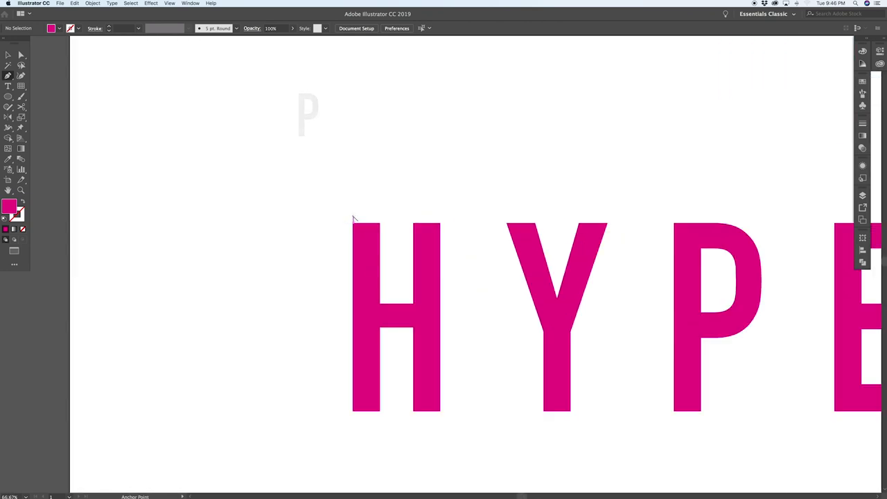
{"action": "left_click", "coordinate": [336, 197]}
{"action": "left_click_drag", "start_coordinate": [392, 208], "coordinate": [390, 270]}
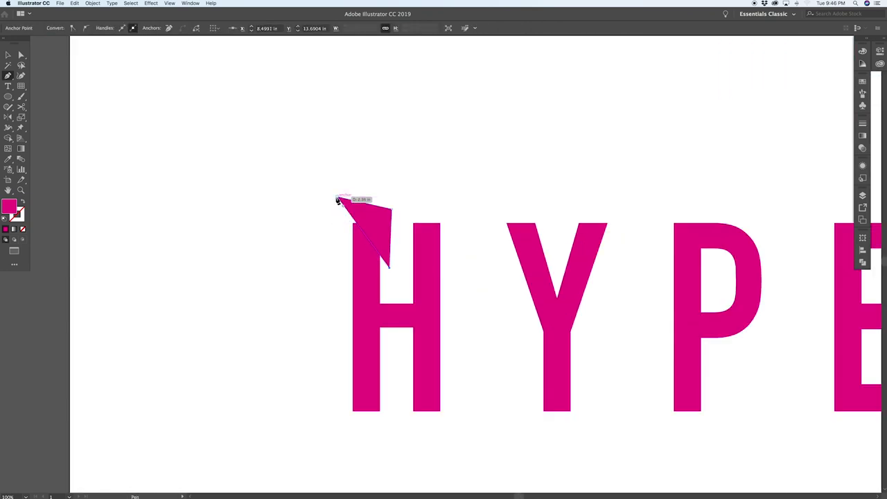
{"action": "left_click", "coordinate": [336, 199]}
Drag the triangle's top-left anchor further left, then reselect the triangle.
{"action": "left_click", "coordinate": [331, 201], "text": "super"}
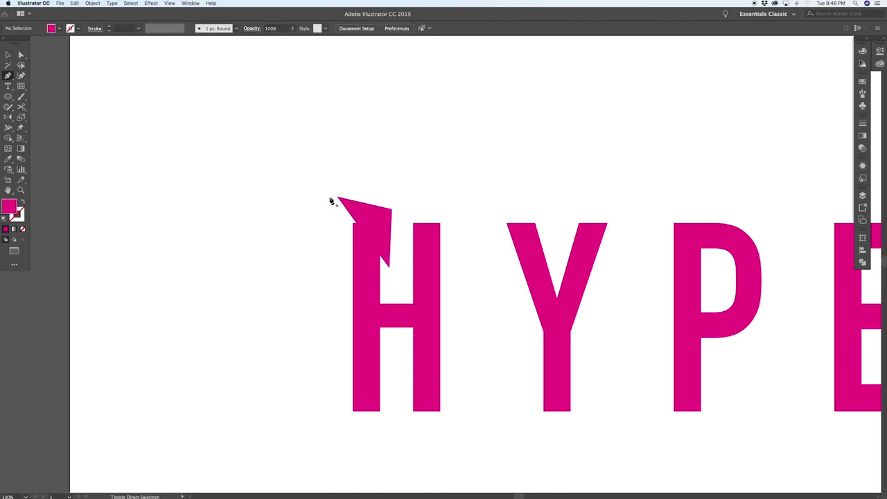
{"action": "key", "text": "a"}
{"action": "left_click_drag", "start_coordinate": [336, 197], "coordinate": [327, 198]}
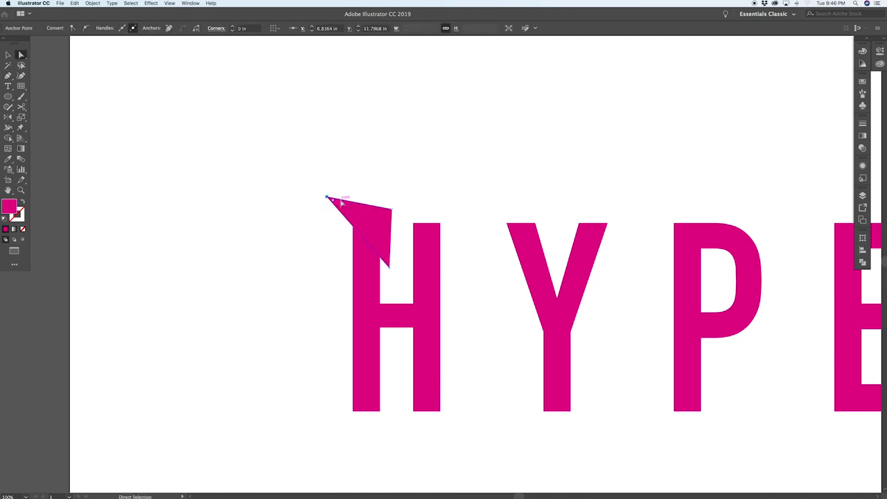
{"action": "key", "text": "v"}
{"action": "left_click", "coordinate": [385, 173]}
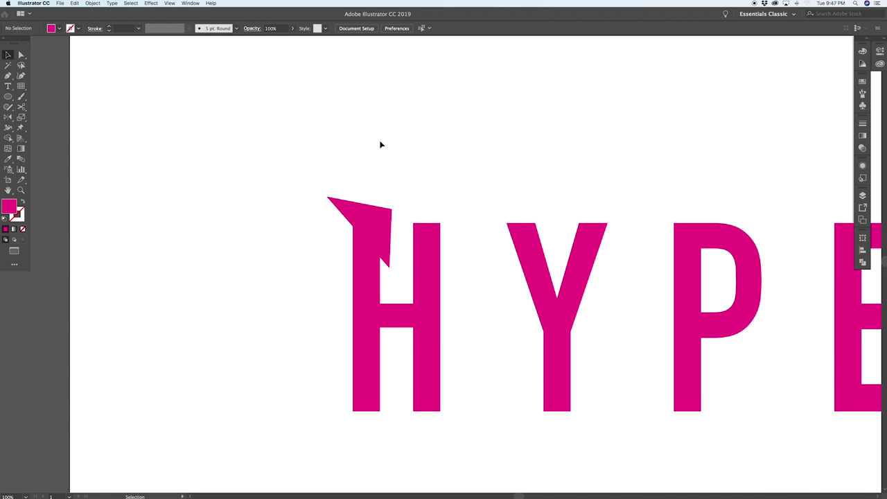
{"action": "left_click", "coordinate": [339, 210]}
Colour the triangle navy from the dark swatch, swap fill to stroke, and zoom in to 200%.
{"action": "scroll", "coordinate": [339, 210], "scroll_direction": "down", "scroll_amount": 3}
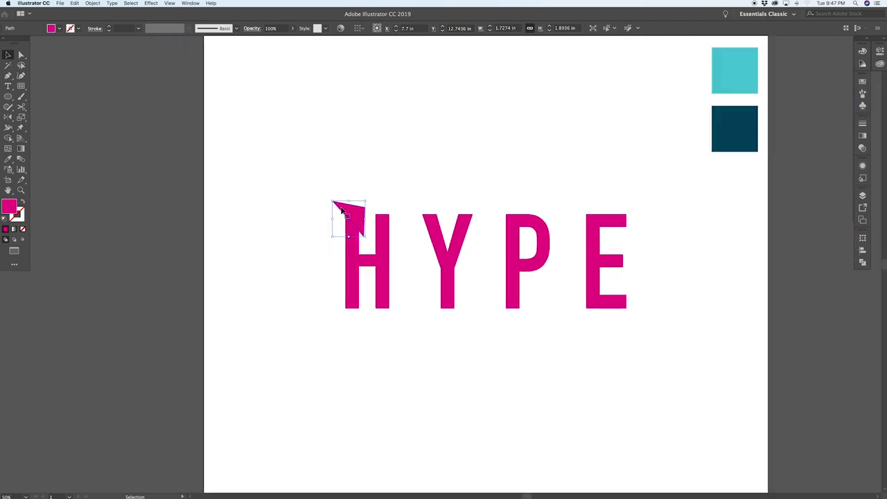
{"action": "key", "text": "i"}
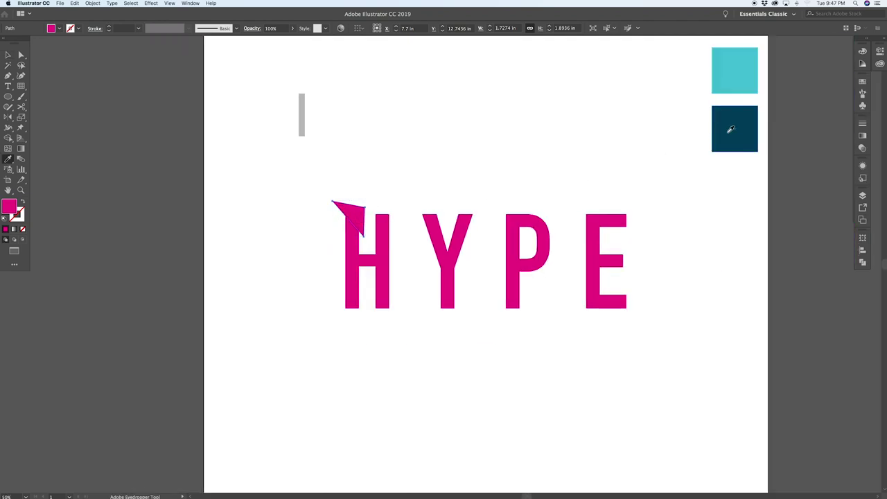
{"action": "left_click", "coordinate": [727, 125]}
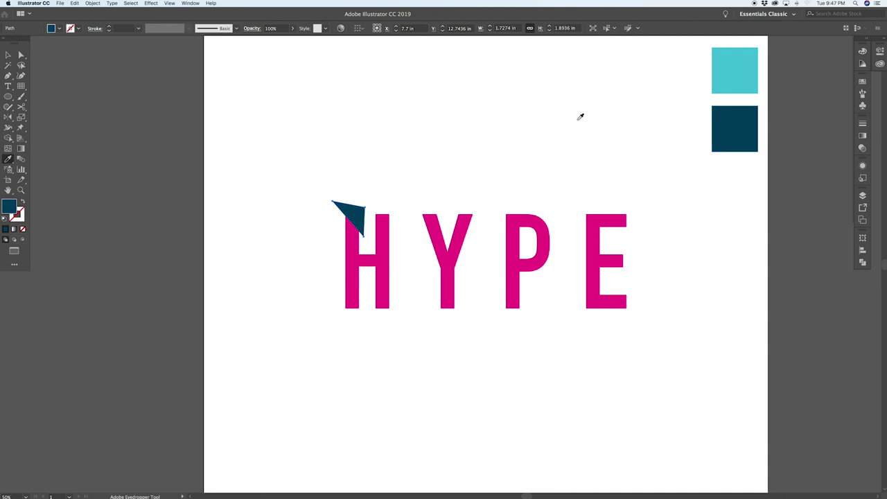
{"action": "key", "text": "shift+x"}
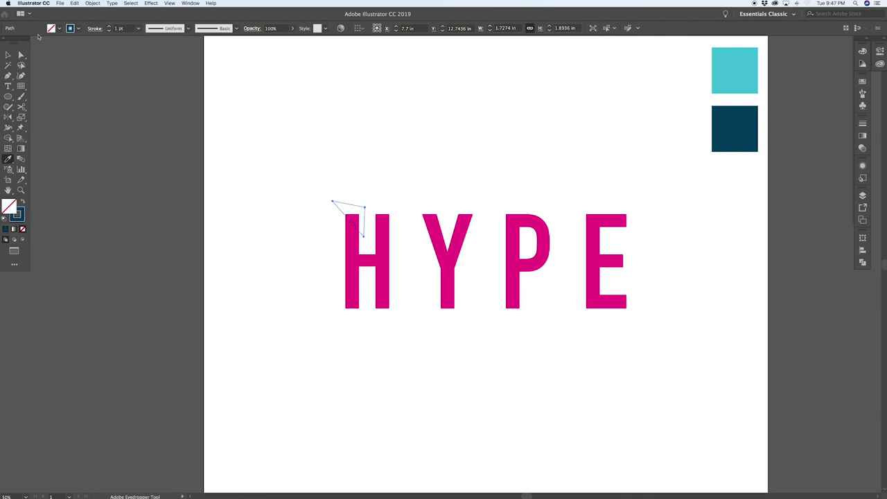
{"action": "left_click", "coordinate": [8, 55]}
{"action": "left_click", "coordinate": [404, 171]}
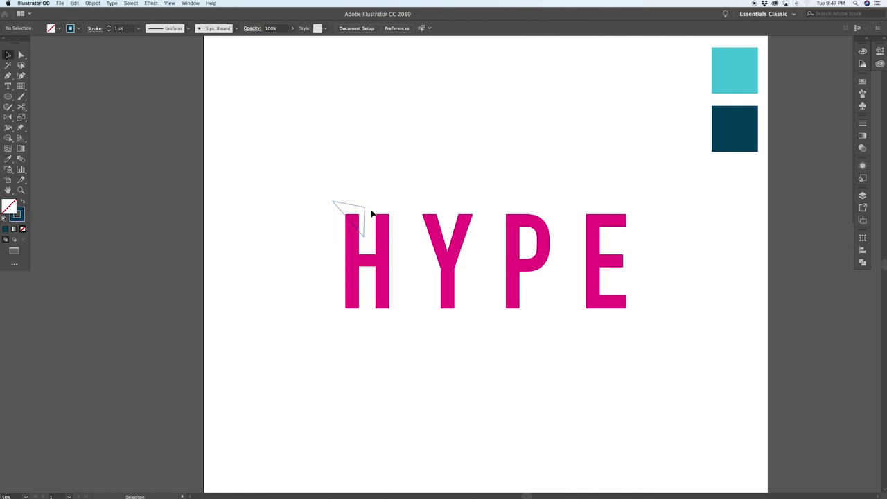
{"action": "scroll", "coordinate": [367, 212], "scroll_direction": "up", "scroll_amount": 4}
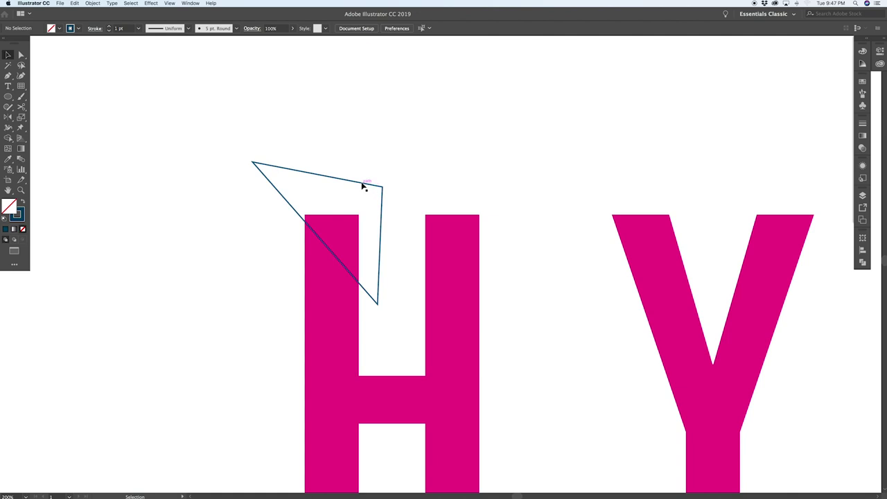
Nudge the first triangle lower and draw a second triangle down the left of the H stem.
{"action": "left_click_drag", "start_coordinate": [363, 186], "coordinate": [361, 199]}
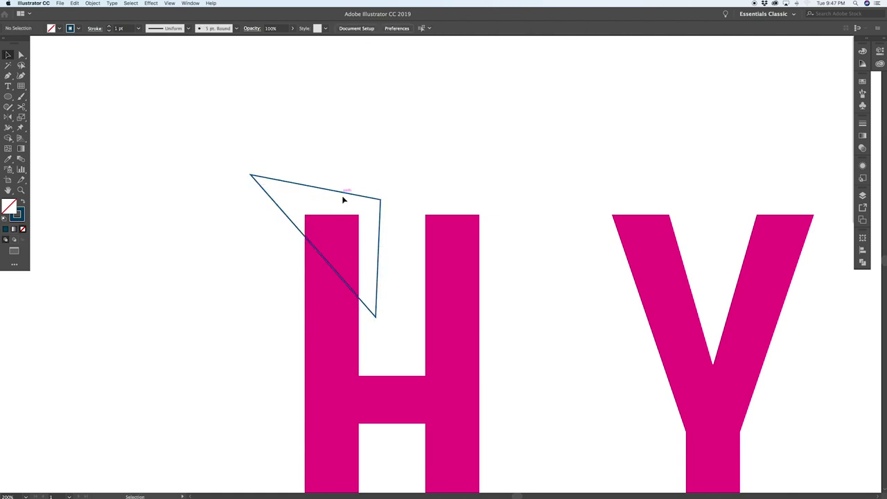
{"action": "key", "text": "p"}
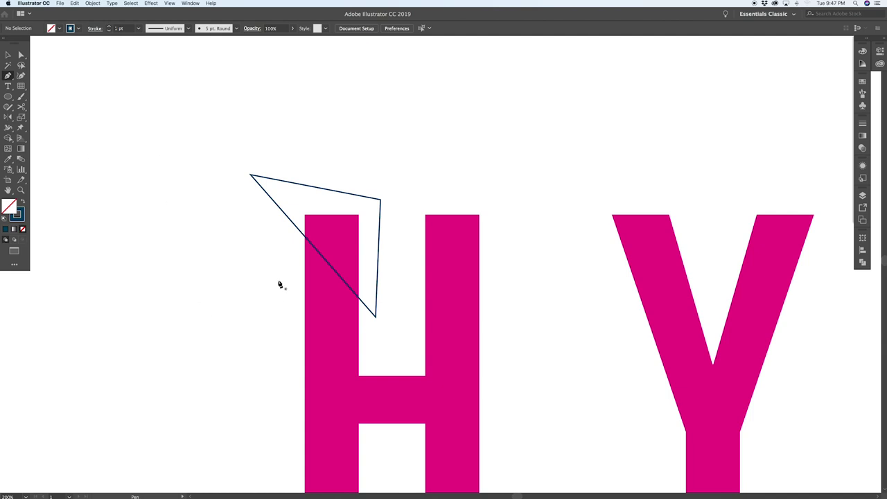
{"action": "key", "text": "p"}
{"action": "left_click", "coordinate": [251, 176]}
{"action": "left_click", "coordinate": [271, 382]}
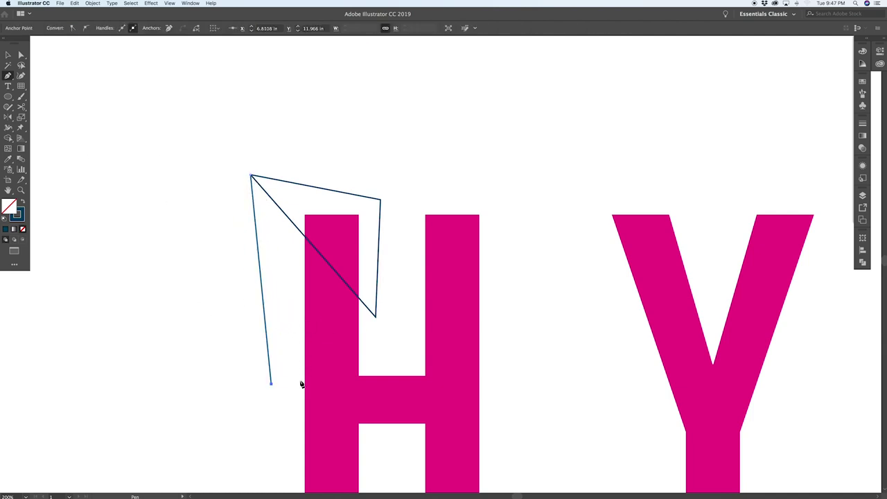
{"action": "left_click", "coordinate": [375, 317]}
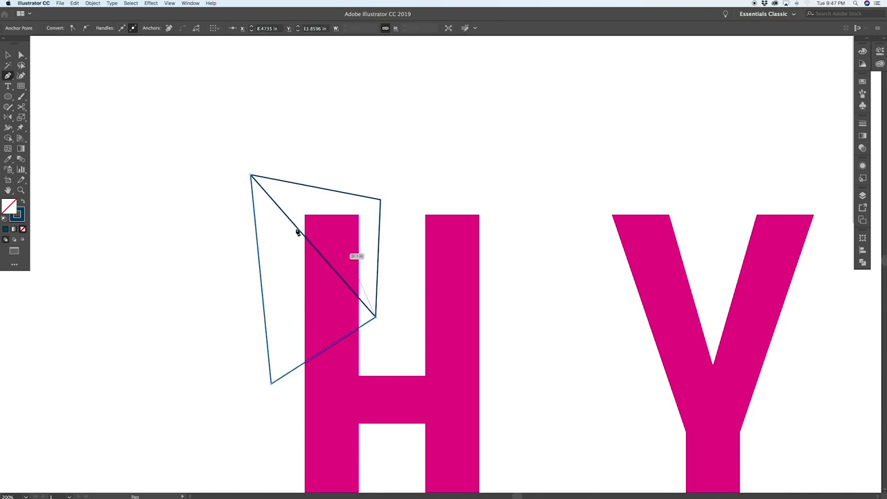
{"action": "left_click", "coordinate": [251, 177]}
{"action": "left_click", "coordinate": [217, 210], "text": "ctrl"}
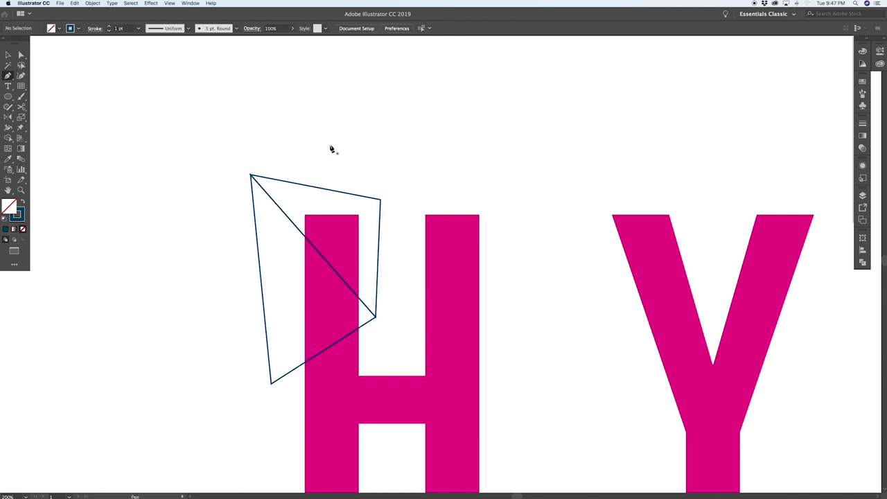
Turn on Smart Guides and draw a third triangle reaching the H's crossbar.
{"action": "scroll", "coordinate": [360, 334], "scroll_direction": "down", "scroll_amount": 3}
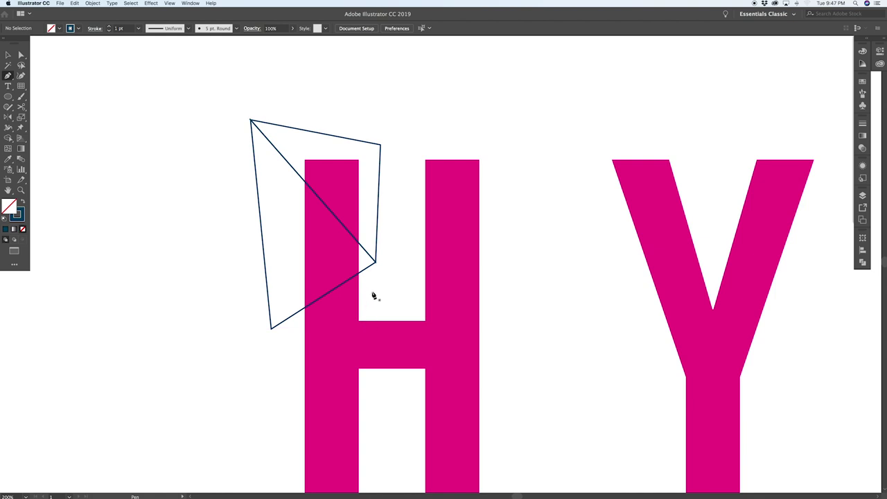
{"action": "scroll", "coordinate": [374, 296], "scroll_direction": "down", "scroll_amount": 3}
{"action": "key", "text": "super+u"}
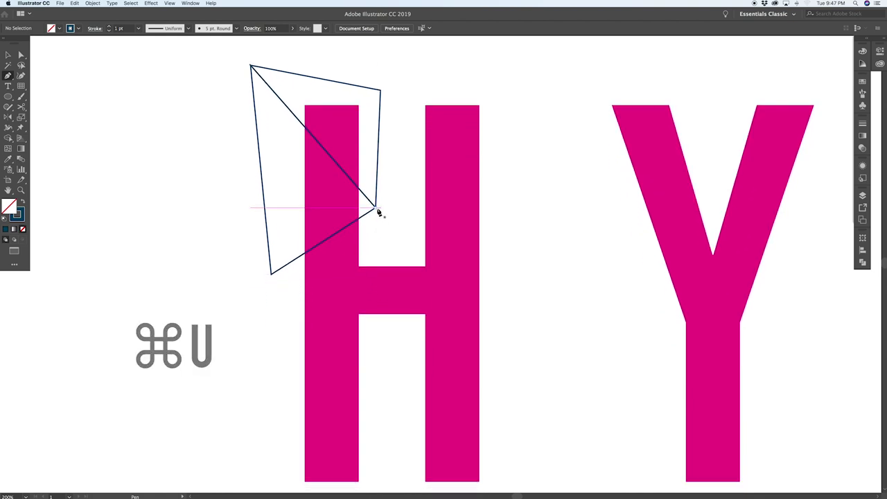
{"action": "left_click", "coordinate": [377, 210]}
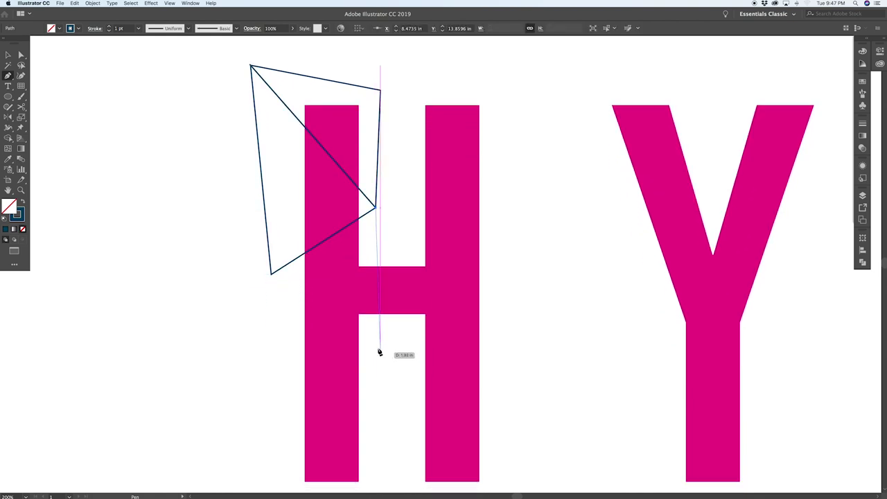
{"action": "left_click", "coordinate": [383, 301]}
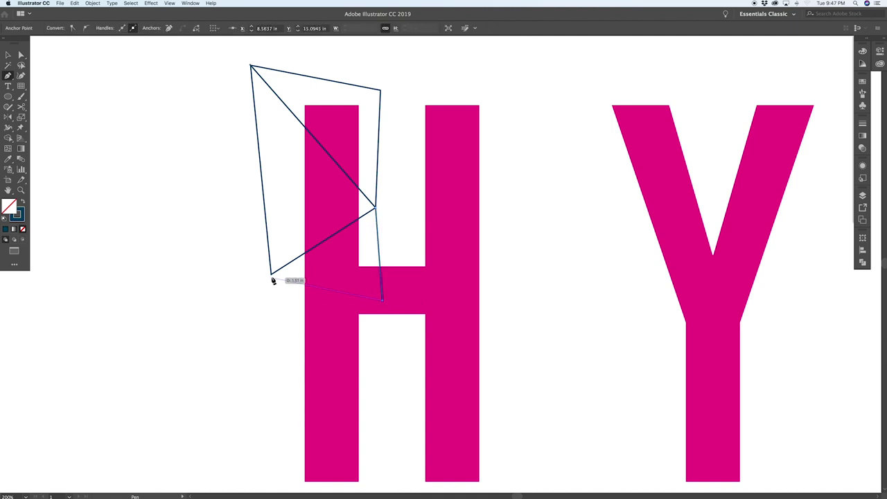
{"action": "left_click", "coordinate": [271, 274]}
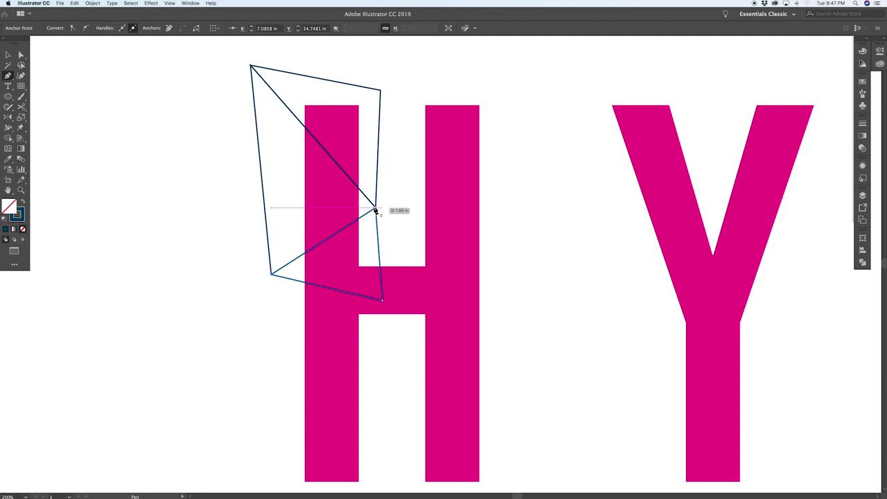
{"action": "left_click", "coordinate": [381, 316], "text": "super"}
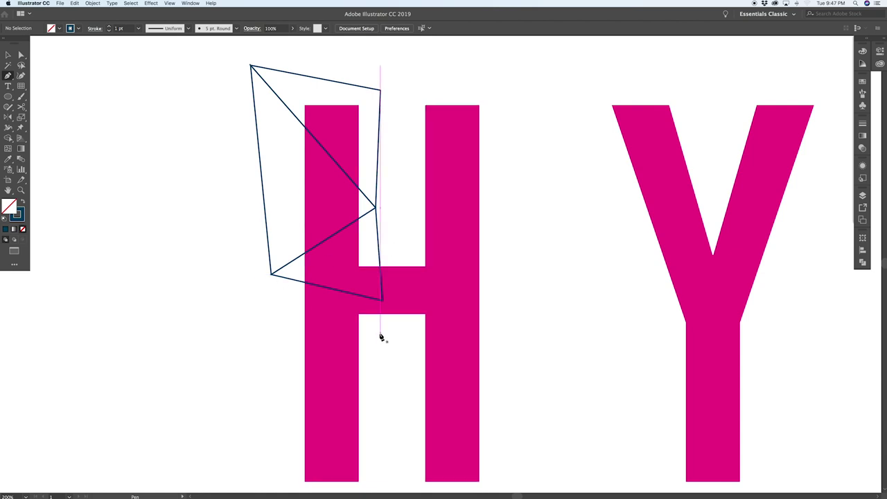
{"action": "key", "text": "super+shift+a"}
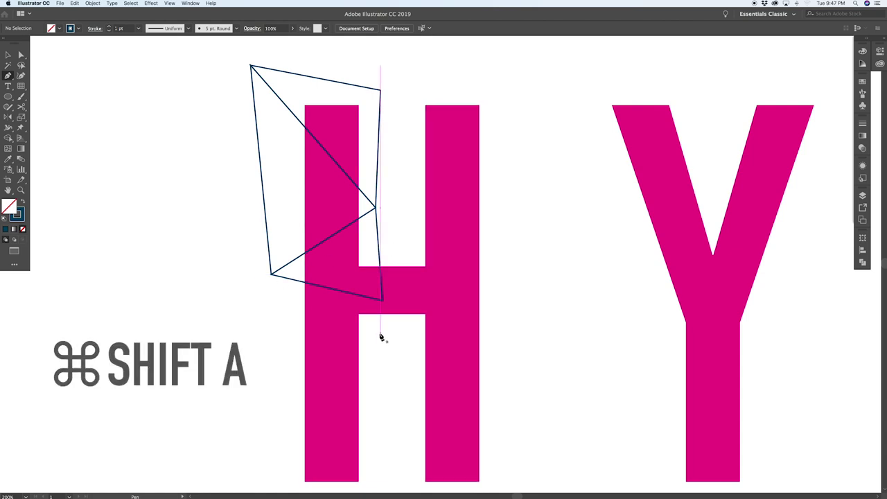
{"action": "key", "text": "v"}
{"action": "left_click", "coordinate": [368, 299]}
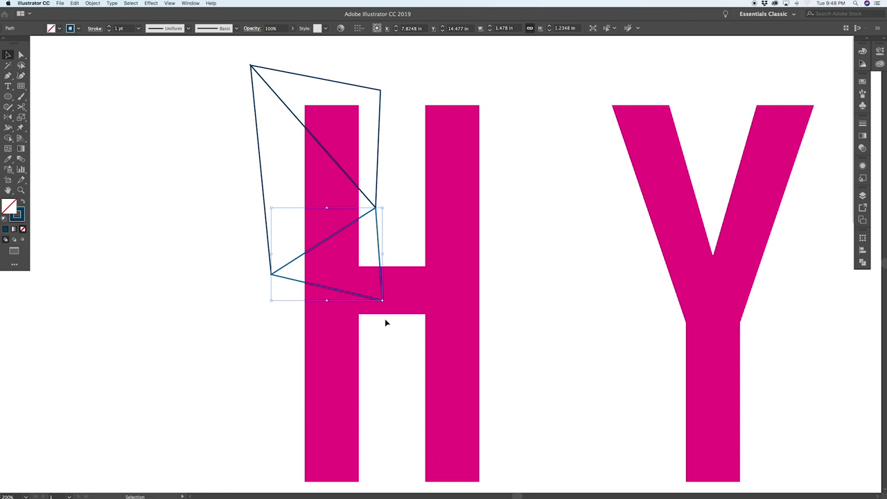
{"action": "key", "text": "p"}
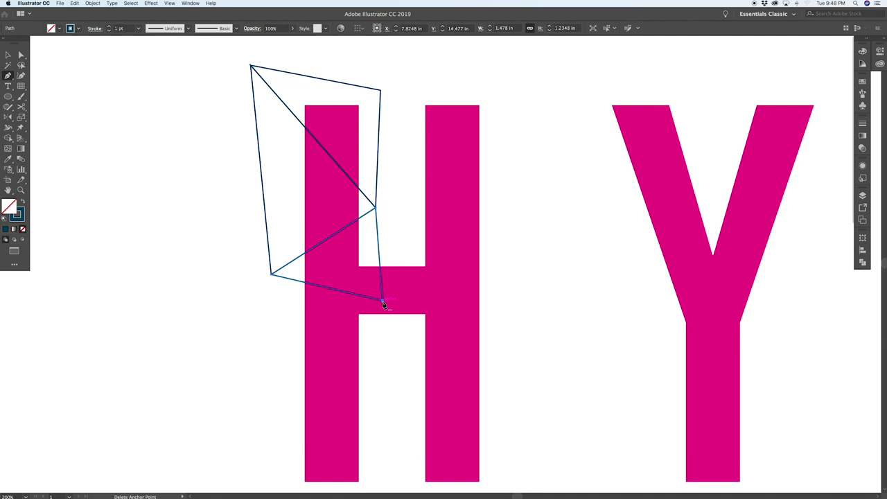
{"action": "left_click", "coordinate": [382, 301]}
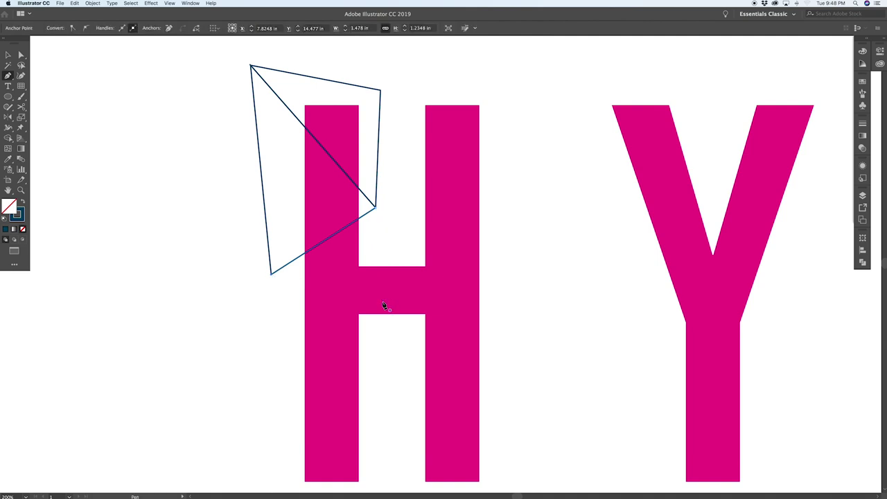
{"action": "key", "text": "cmd+z"}
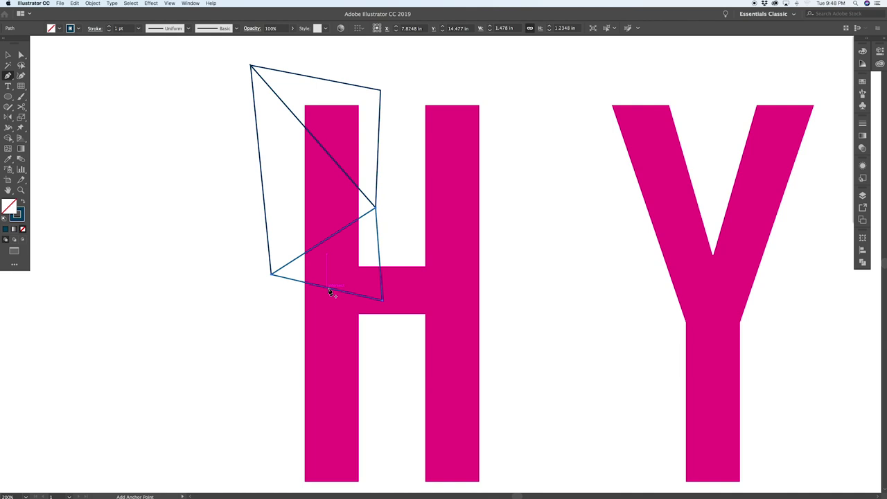
{"action": "left_click", "coordinate": [328, 287]}
{"action": "key", "text": "a"}
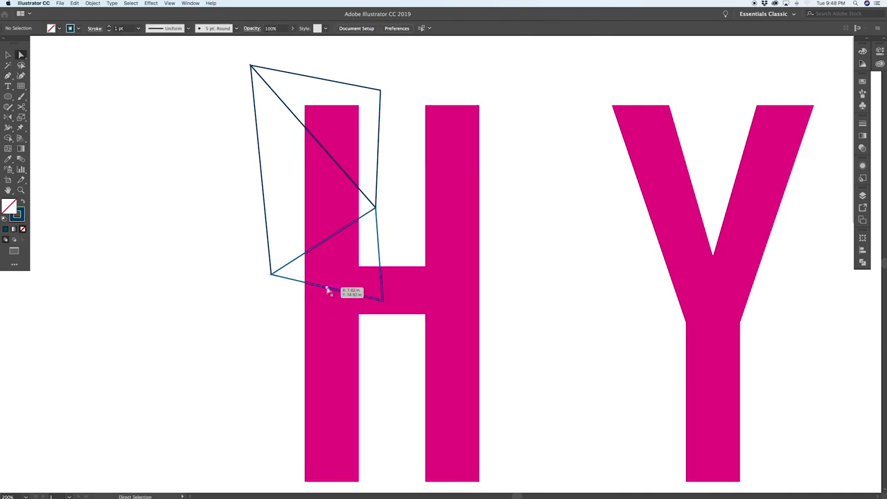
{"action": "left_click_drag", "start_coordinate": [326, 288], "coordinate": [299, 331]}
{"action": "key", "text": "super+z"}
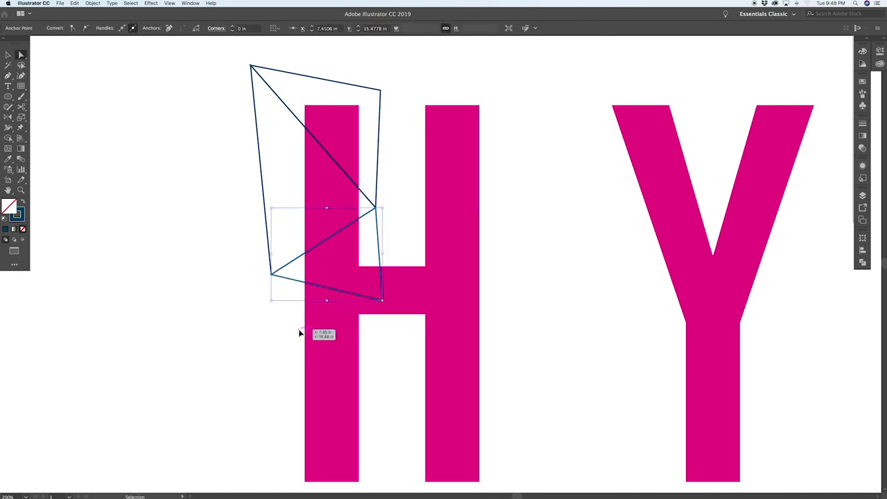
{"action": "key", "text": "v"}
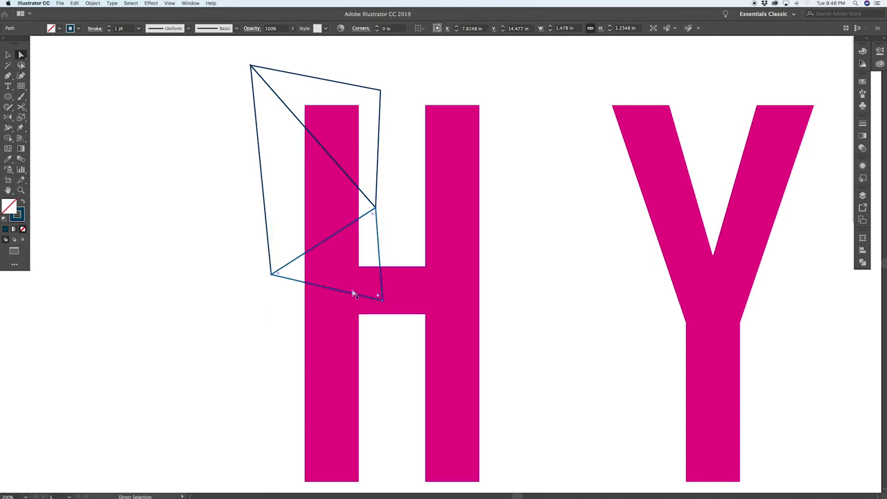
{"action": "key", "text": "a"}
{"action": "left_click", "coordinate": [361, 249]}
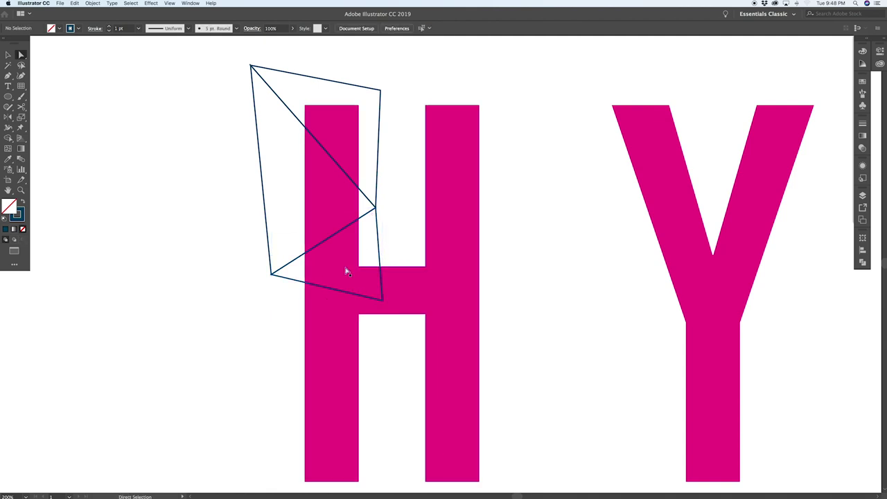
{"action": "key", "text": "p"}
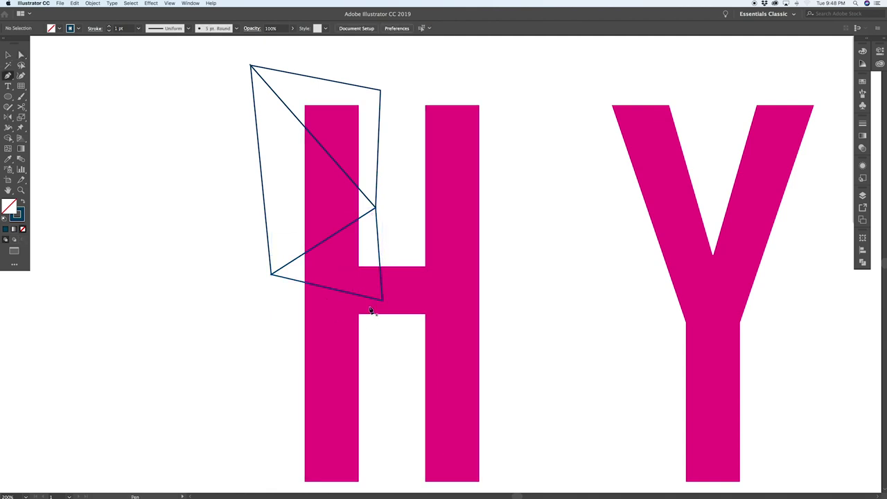
Draw two triangles from the crossbar corner down the H's left stem.
{"action": "left_click", "coordinate": [382, 301]}
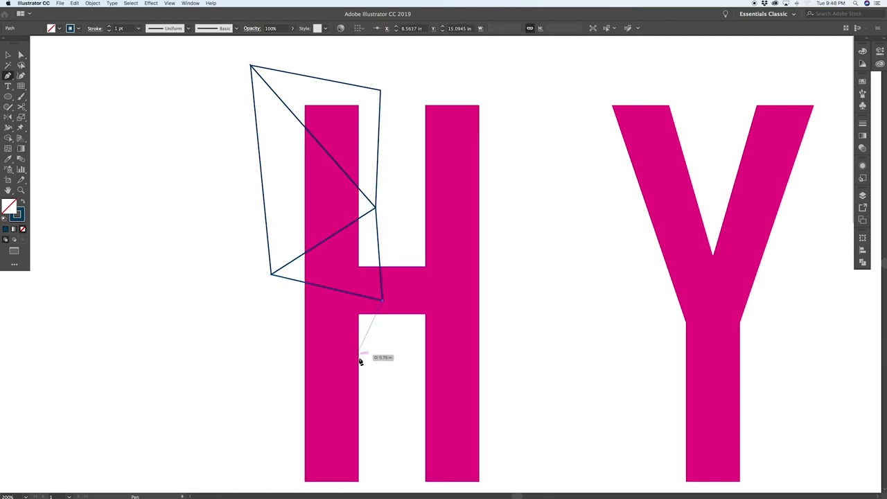
{"action": "left_click", "coordinate": [283, 384]}
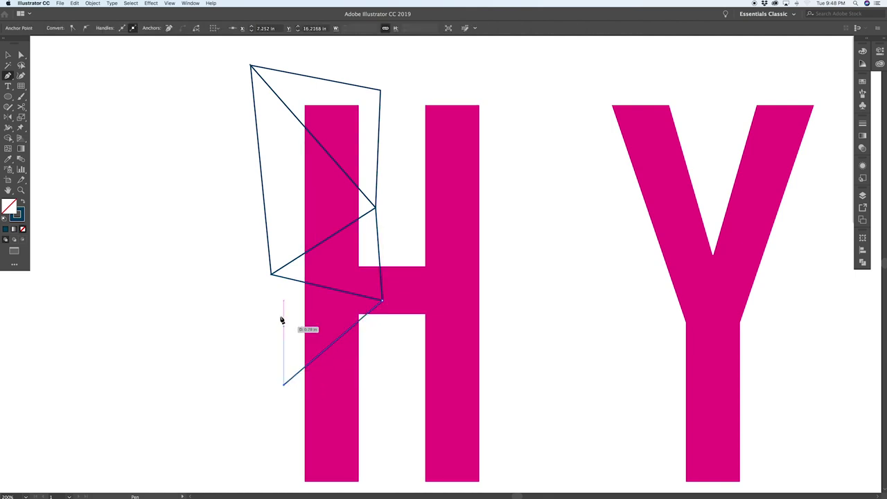
{"action": "left_click", "coordinate": [272, 276]}
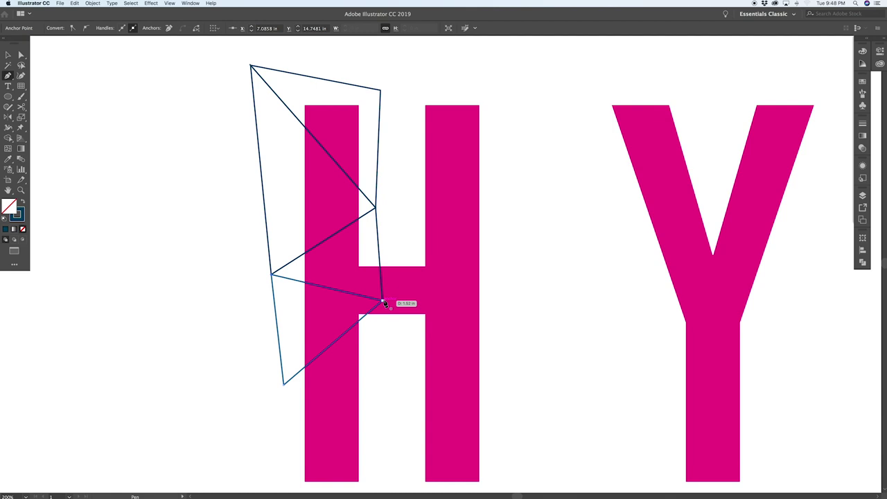
{"action": "key", "text": "super+shift+a"}
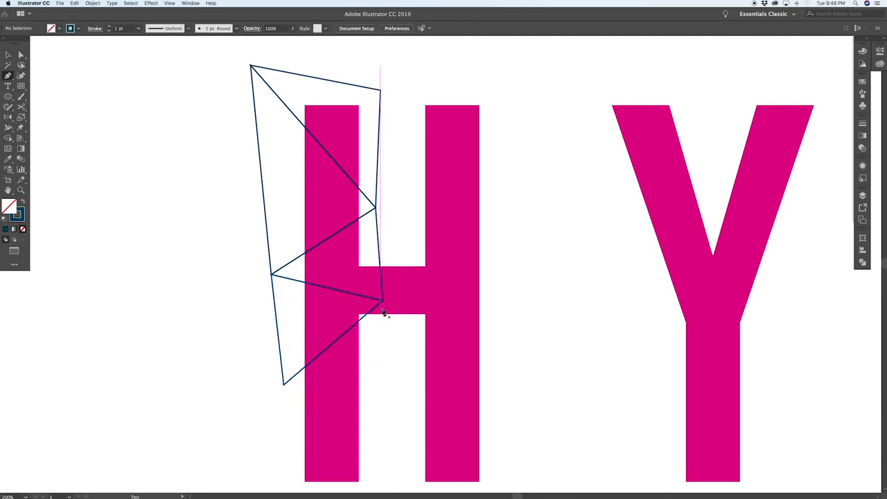
{"action": "left_click", "coordinate": [386, 424]}
{"action": "left_click", "coordinate": [284, 384]}
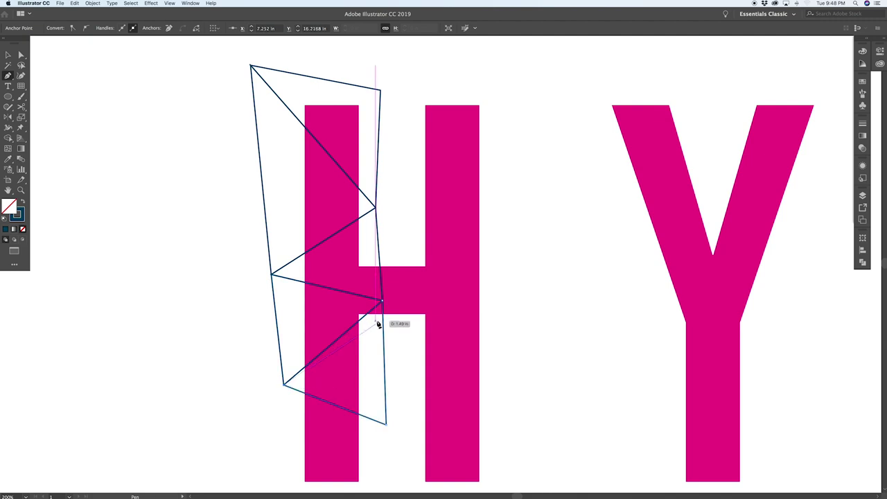
Add a triangle from the grid's lowest corner reaching below and left of the H.
{"action": "scroll", "coordinate": [329, 348], "scroll_direction": "down", "scroll_amount": 1}
{"action": "scroll", "coordinate": [333, 350], "scroll_direction": "down", "scroll_amount": 5}
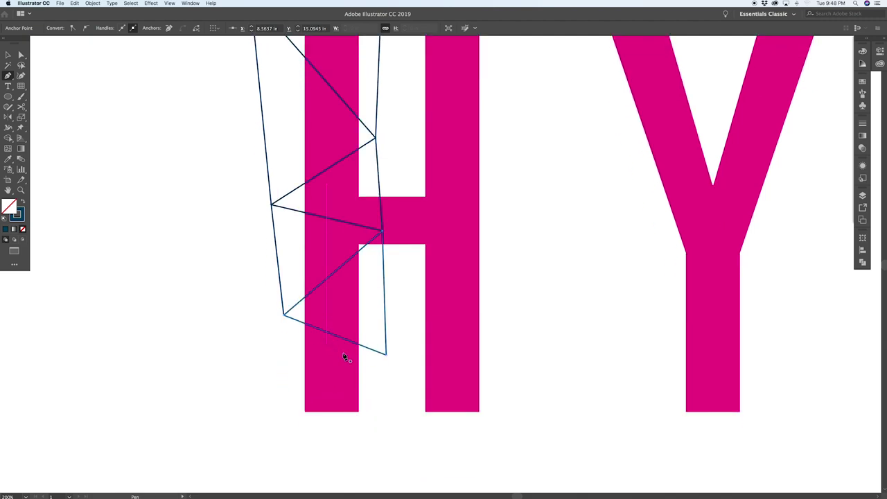
{"action": "left_click", "coordinate": [386, 356]}
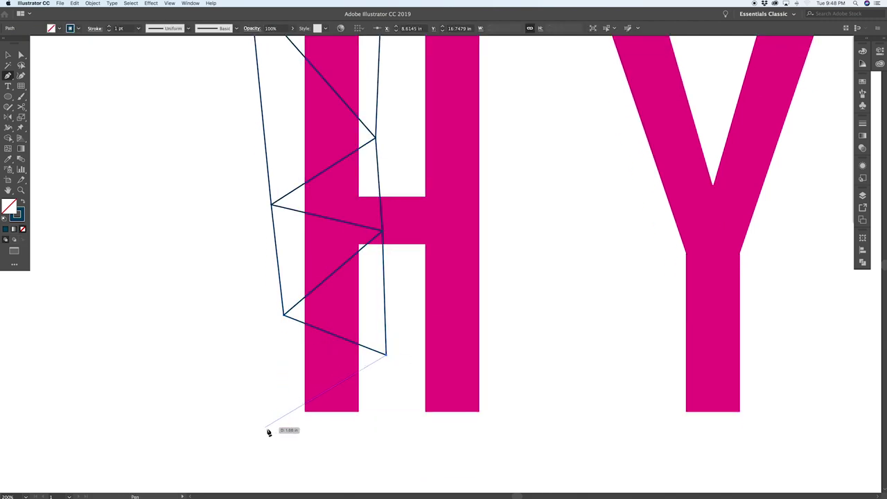
{"action": "left_click", "coordinate": [266, 437]}
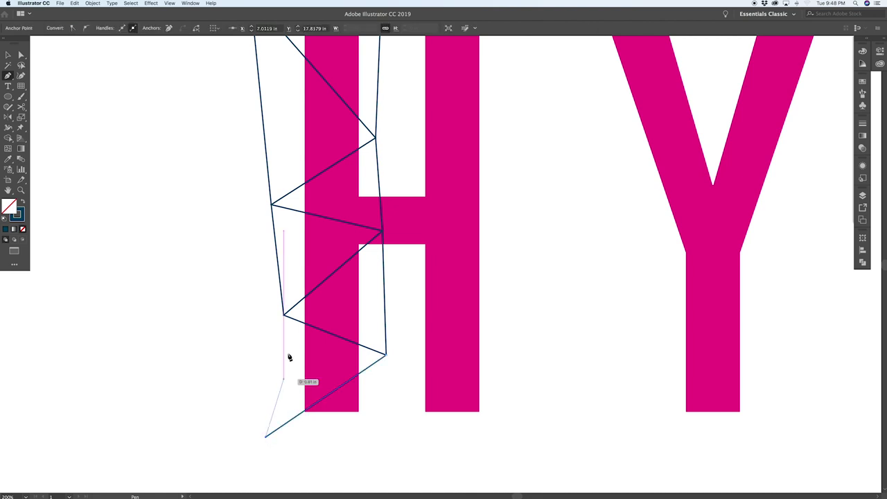
{"action": "left_click", "coordinate": [283, 316]}
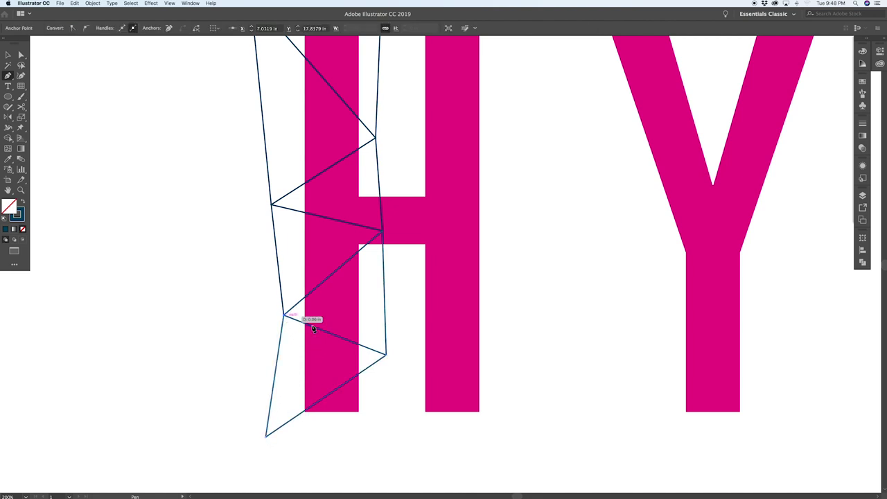
{"action": "left_click", "coordinate": [385, 356]}
{"action": "key", "text": "super+shift+a"}
Draw two triangles linking the crossbar junction to a corner right of the right stem.
{"action": "scroll", "coordinate": [409, 201], "scroll_direction": "up", "scroll_amount": 1}
{"action": "scroll", "coordinate": [400, 208], "scroll_direction": "up", "scroll_amount": 1}
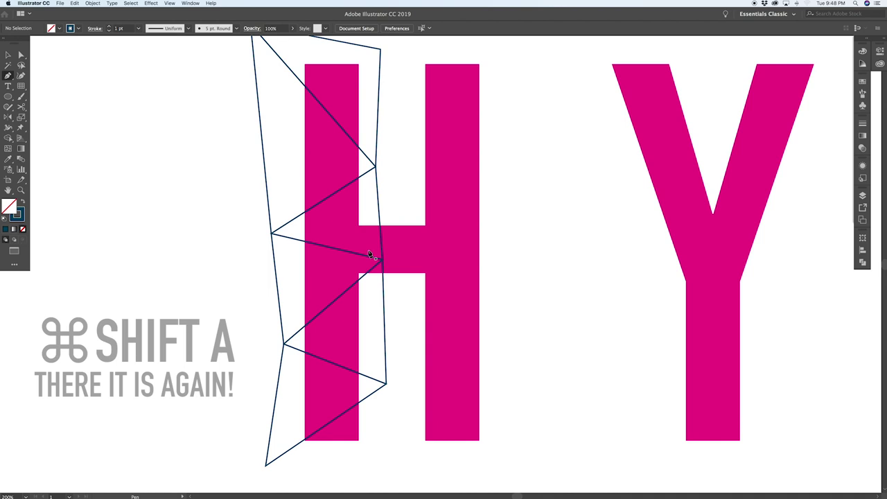
{"action": "left_click", "coordinate": [382, 260]}
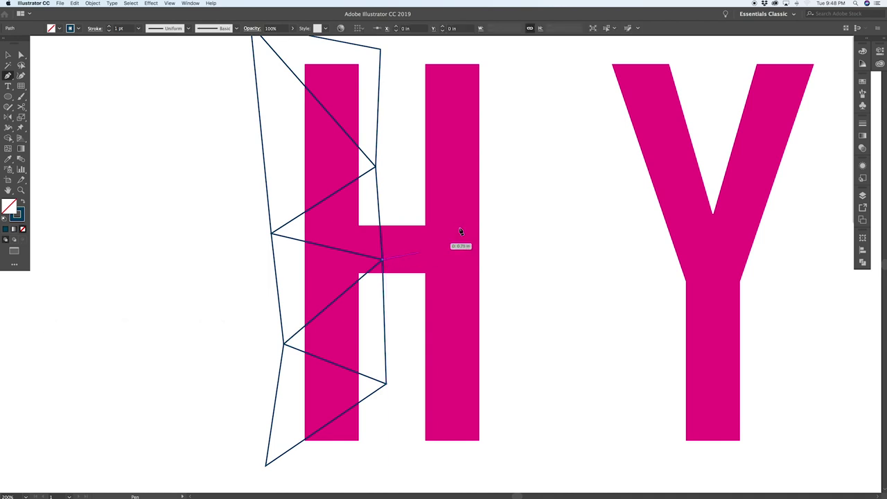
{"action": "left_click", "coordinate": [492, 186]}
{"action": "left_click", "coordinate": [492, 311]}
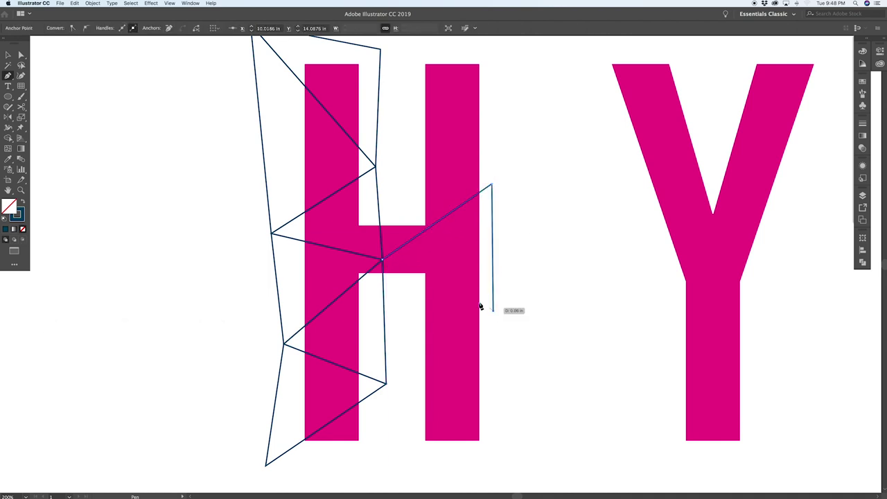
{"action": "left_click", "coordinate": [383, 260]}
{"action": "key", "text": "super+shift+a"}
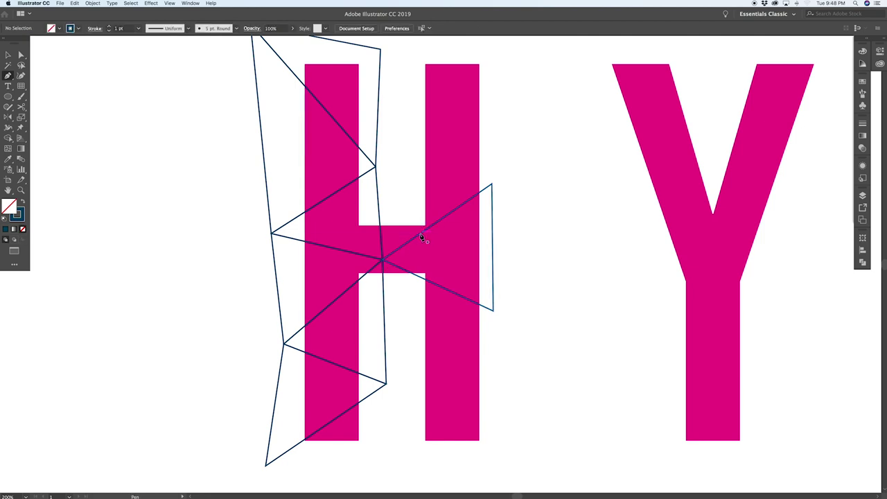
{"action": "left_click_drag", "start_coordinate": [419, 230], "coordinate": [406, 161]}
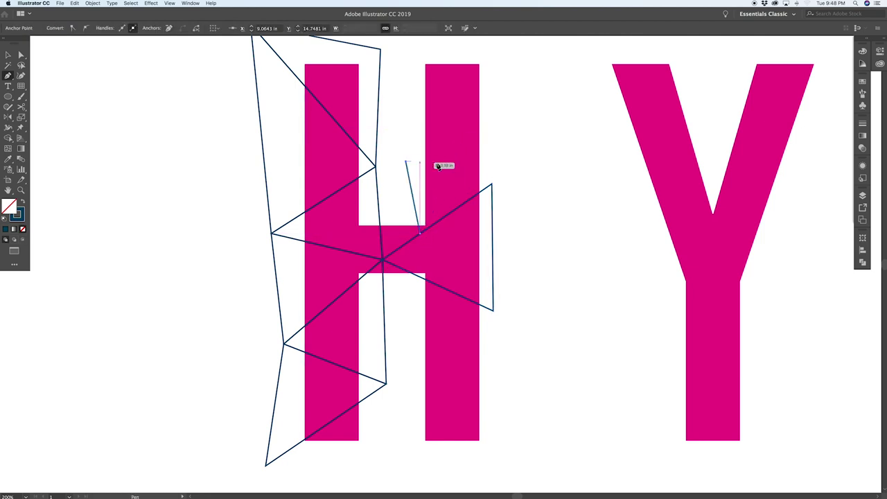
{"action": "left_click", "coordinate": [492, 186]}
{"action": "left_click", "coordinate": [420, 236]}
{"action": "key", "text": "super+shift+a"}
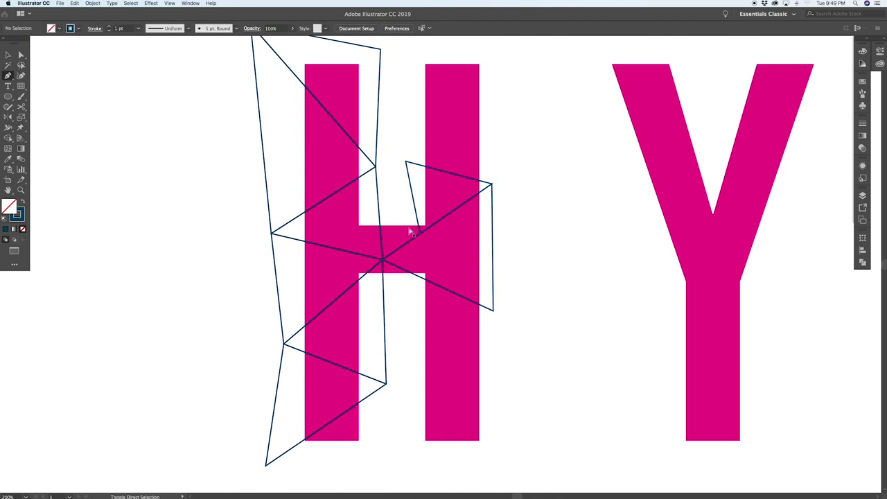
Add two small triangles along the crossbar's top edge inside the H's upper opening.
{"action": "left_click", "coordinate": [382, 259]}
{"action": "left_click", "coordinate": [379, 218]}
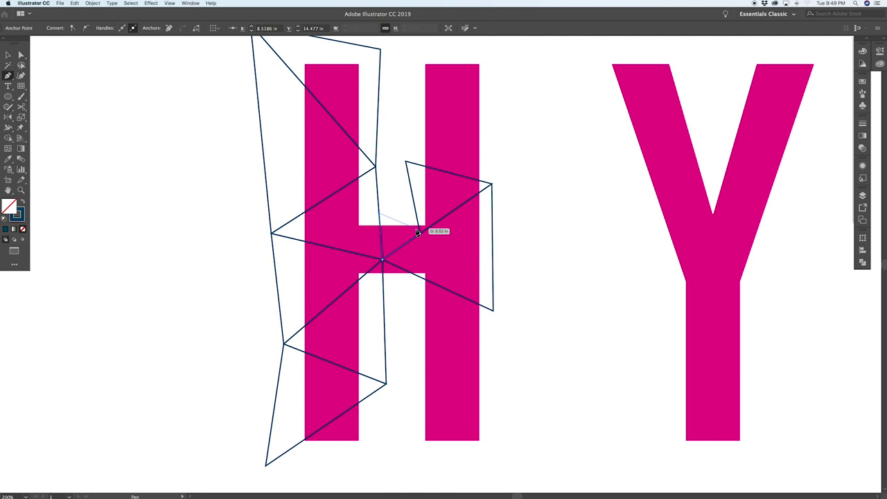
{"action": "left_click", "coordinate": [420, 230]}
{"action": "key", "text": "super+shift+a"}
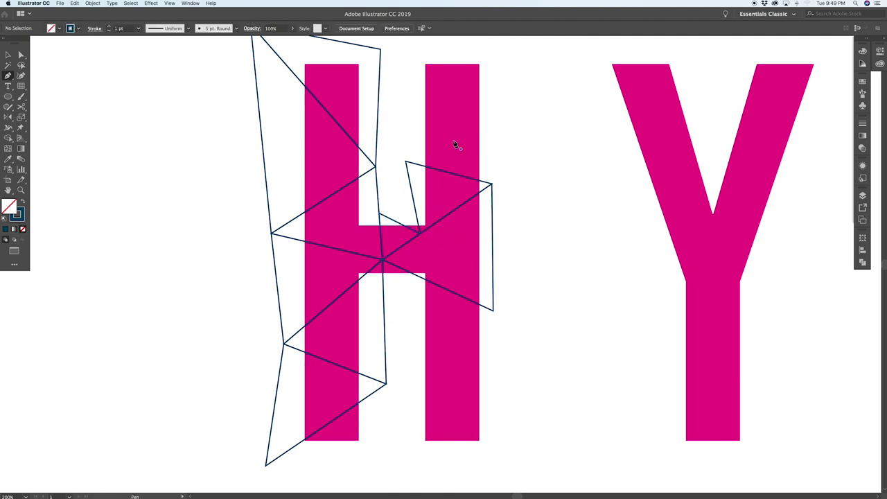
{"action": "left_click", "coordinate": [380, 213]}
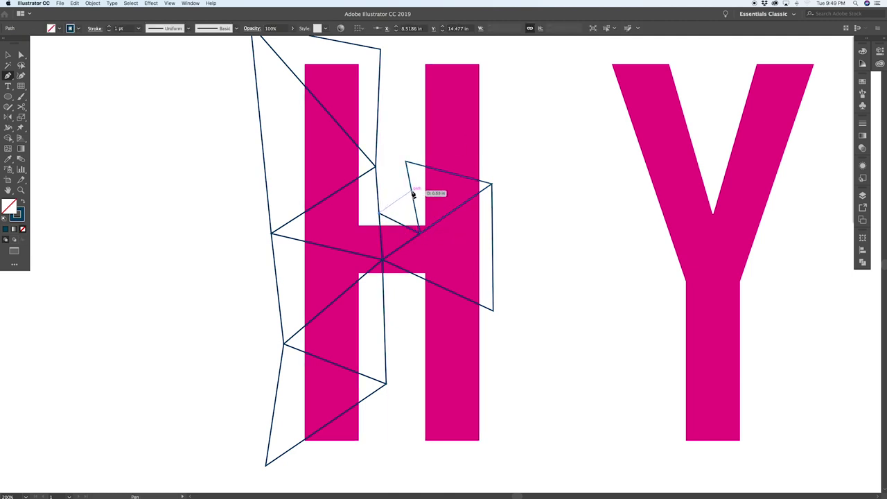
{"action": "left_click", "coordinate": [412, 192]}
{"action": "left_click", "coordinate": [420, 231]}
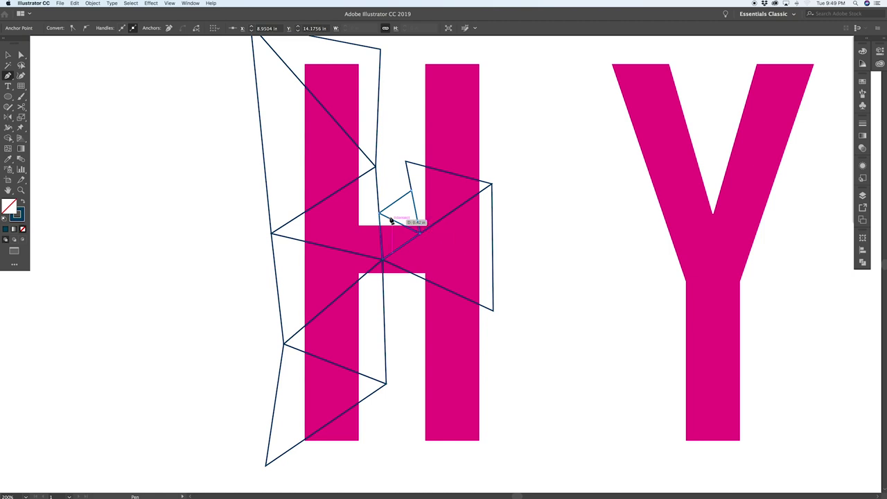
{"action": "left_click", "coordinate": [380, 213]}
{"action": "key", "text": "super+shift+a"}
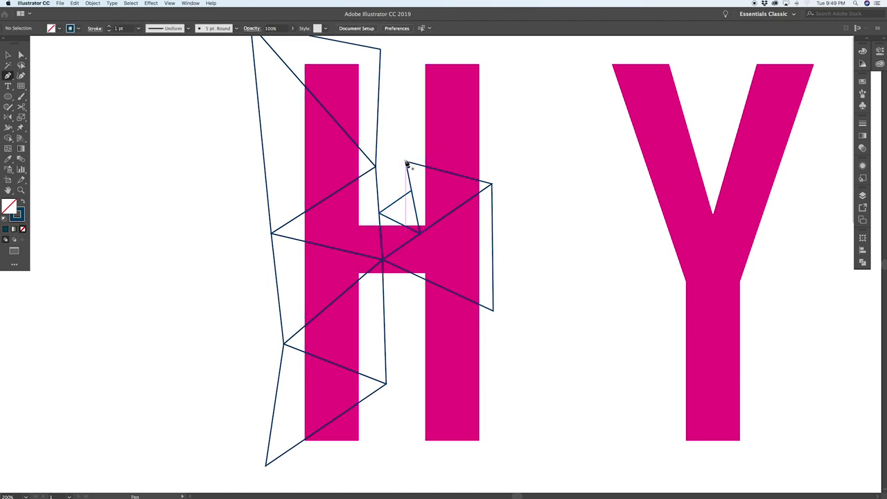
Draw a tall triangle in the upper opening and begin a path above the right stem's top.
{"action": "left_click", "coordinate": [407, 164]}
{"action": "left_click", "coordinate": [405, 95]}
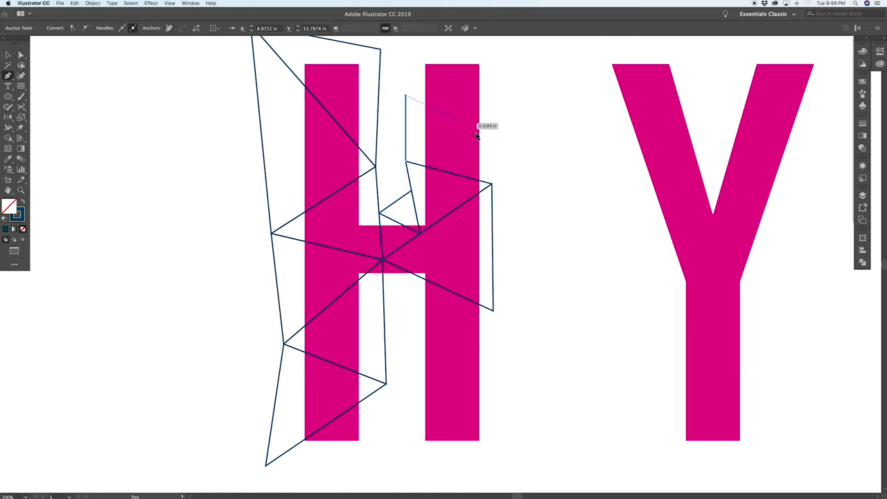
{"action": "left_click", "coordinate": [491, 183]}
{"action": "left_click", "coordinate": [406, 164]}
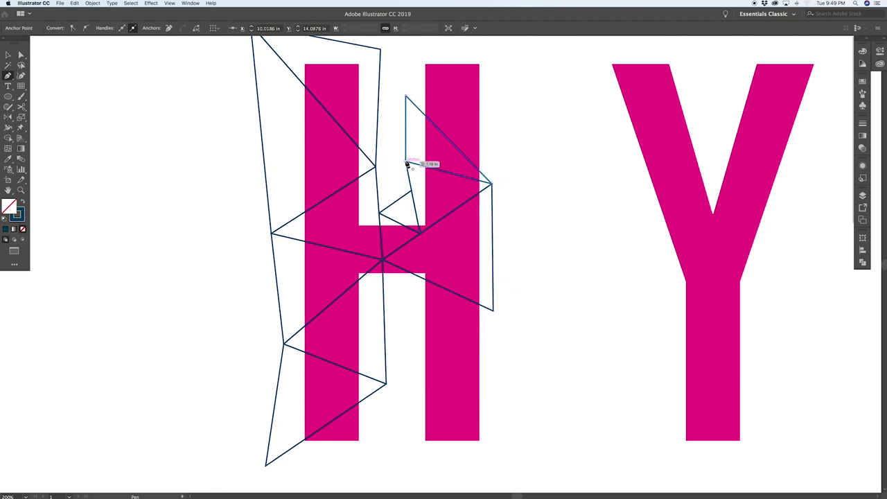
{"action": "key", "text": "super+shift+a"}
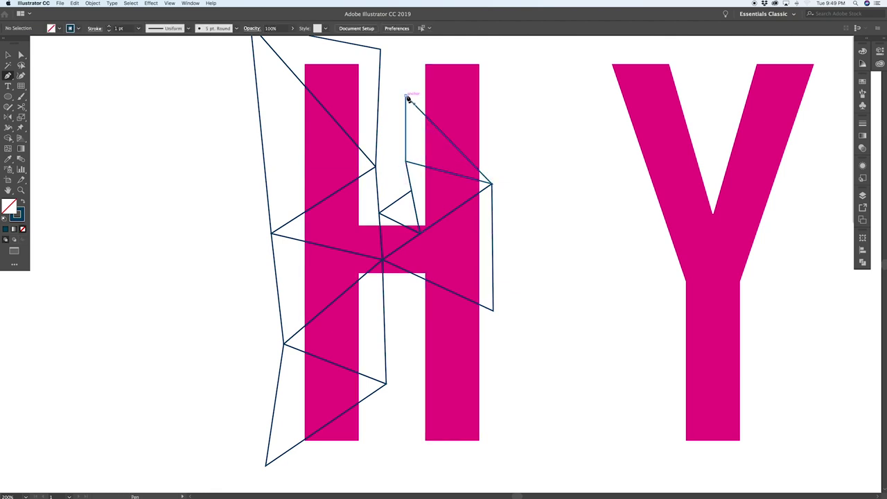
{"action": "left_click", "coordinate": [407, 96]}
{"action": "left_click", "coordinate": [499, 82]}
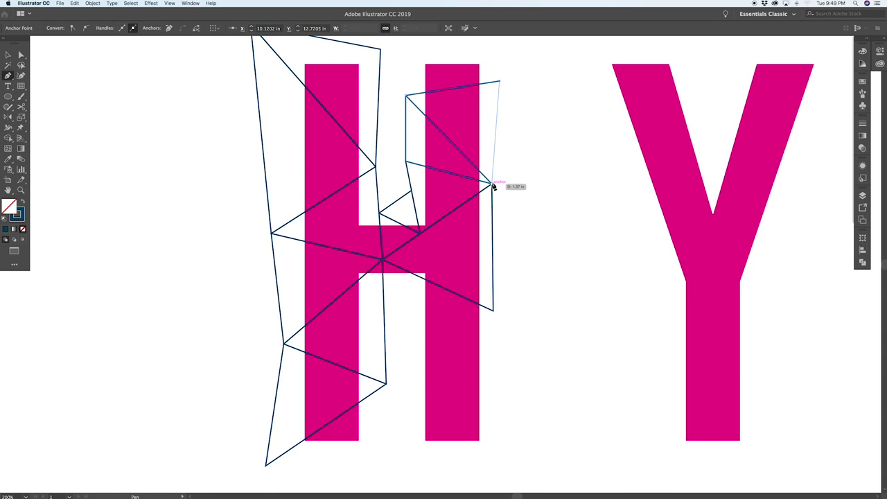
{"action": "left_click", "coordinate": [492, 184]}
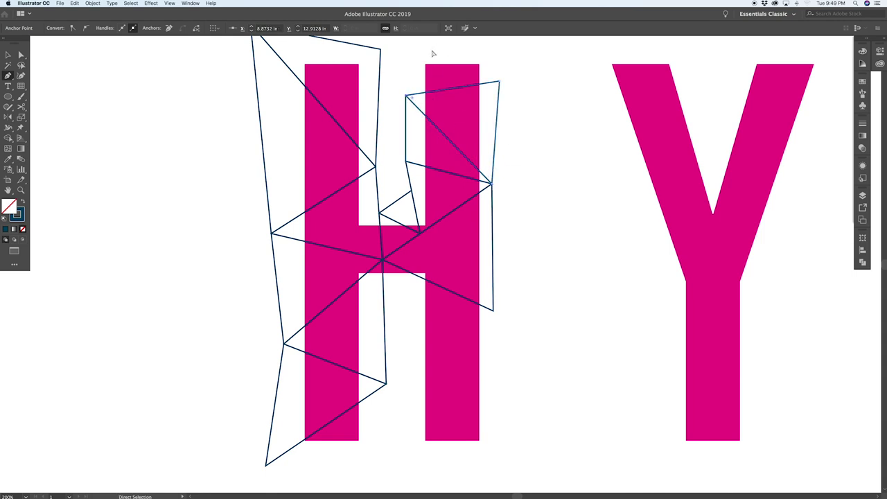
Finish the top triangle above the H's right stem.
{"action": "key", "text": "super+shift+a"}
{"action": "scroll", "coordinate": [424, 76], "scroll_direction": "up", "scroll_amount": 3}
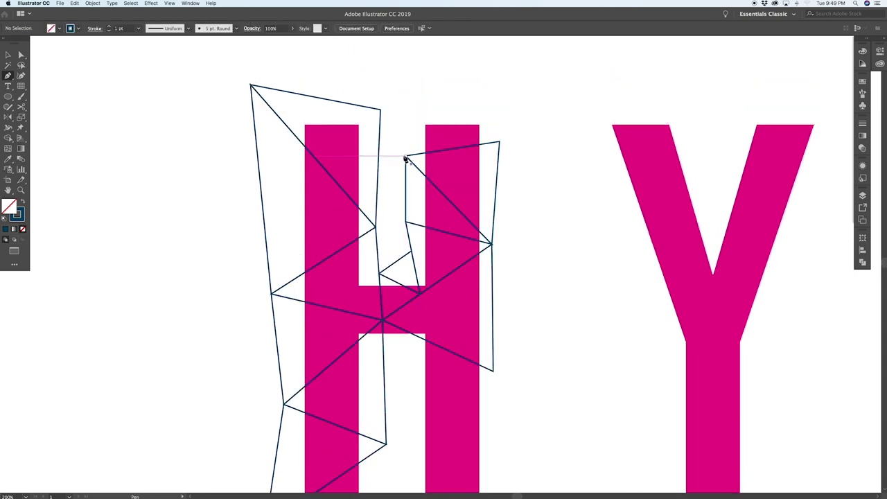
{"action": "left_click", "coordinate": [405, 158]}
{"action": "left_click", "coordinate": [409, 94]}
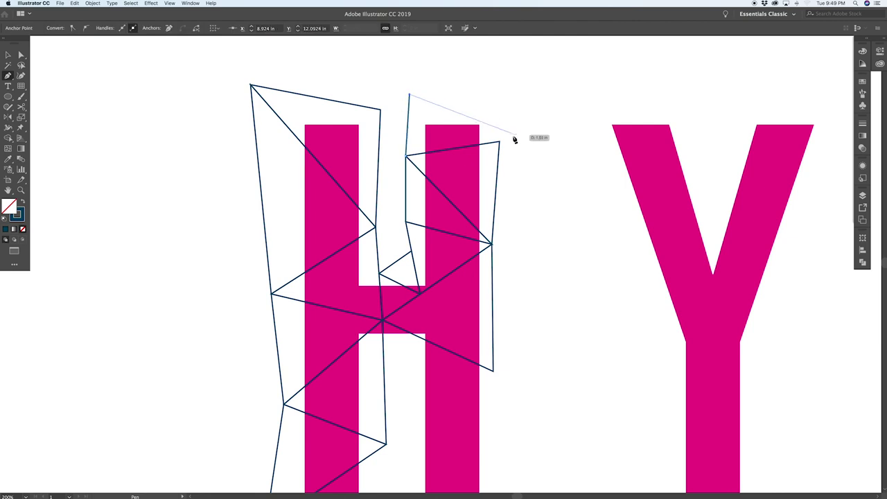
{"action": "left_click", "coordinate": [499, 142]}
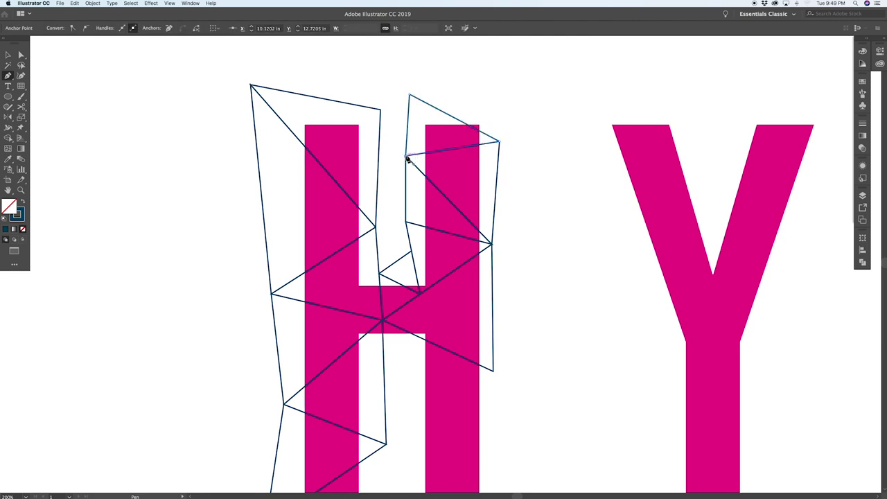
{"action": "scroll", "coordinate": [408, 159], "scroll_direction": "down", "scroll_amount": 6}
{"action": "left_click", "coordinate": [421, 215], "text": "super"}
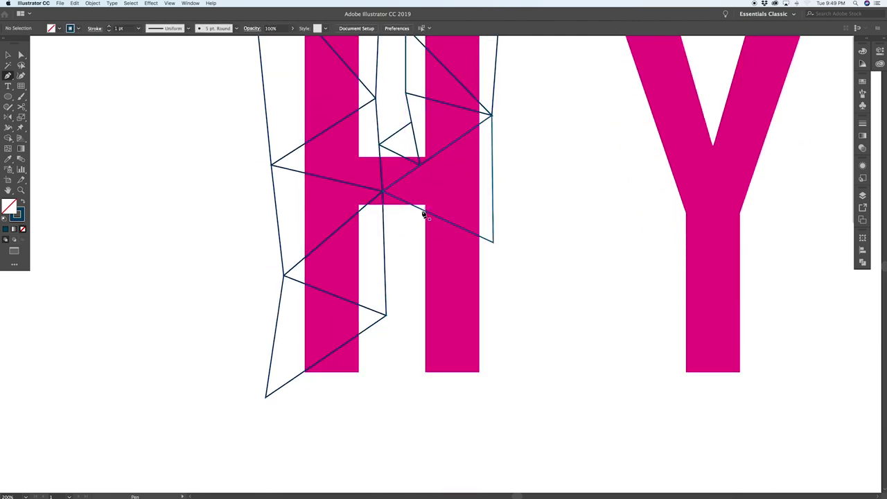
Draw triangles from the crossbar down the lower right stem to below the H.
{"action": "left_click", "coordinate": [421, 212]}
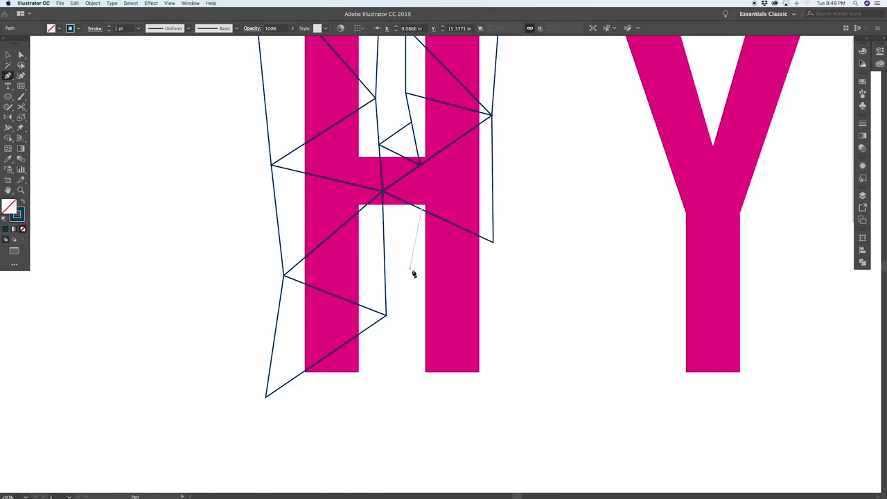
{"action": "left_click", "coordinate": [410, 268]}
{"action": "left_click", "coordinate": [493, 241]}
{"action": "left_click", "coordinate": [422, 211]}
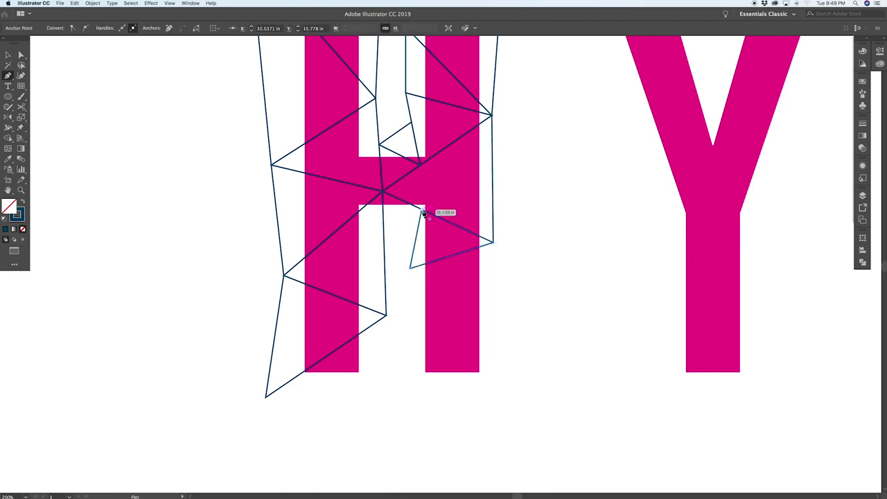
{"action": "left_click", "coordinate": [511, 337]}
{"action": "left_click", "coordinate": [492, 242]}
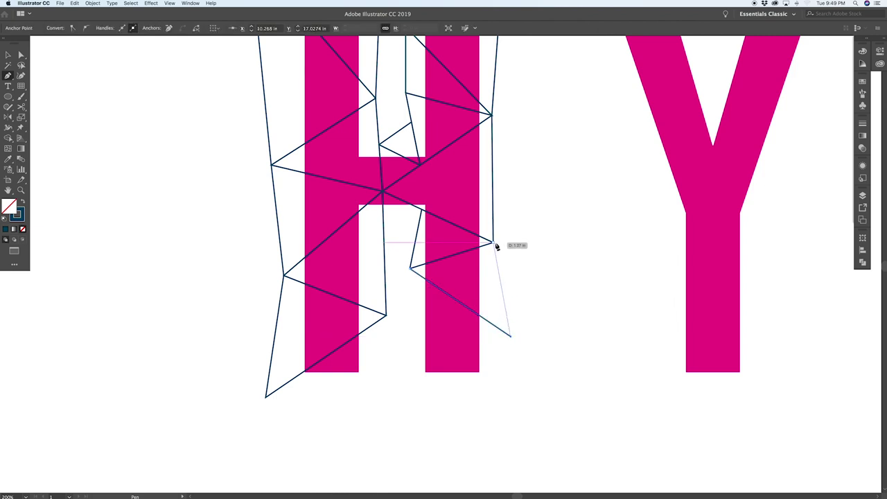
{"action": "left_click", "coordinate": [409, 269]}
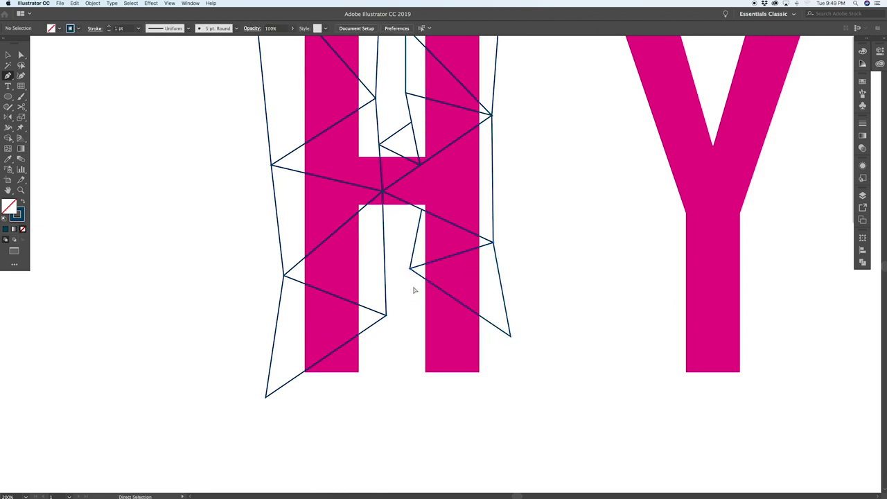
{"action": "left_click", "coordinate": [409, 269]}
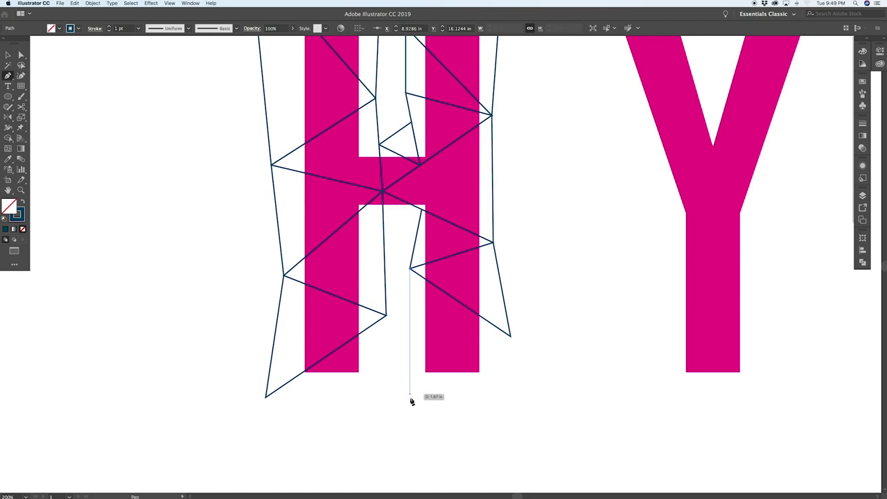
{"action": "left_click", "coordinate": [410, 401]}
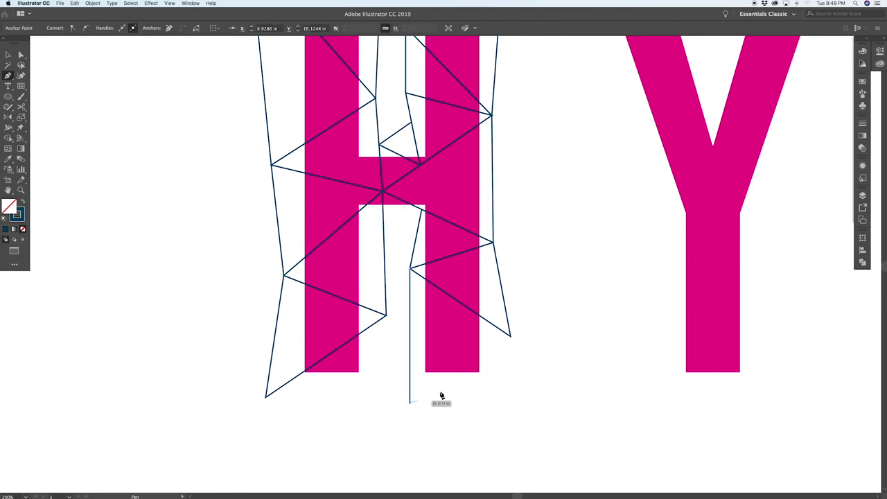
{"action": "left_click", "coordinate": [511, 338]}
Close the last triangle below the H's right stem.
{"action": "left_click", "coordinate": [409, 269]}
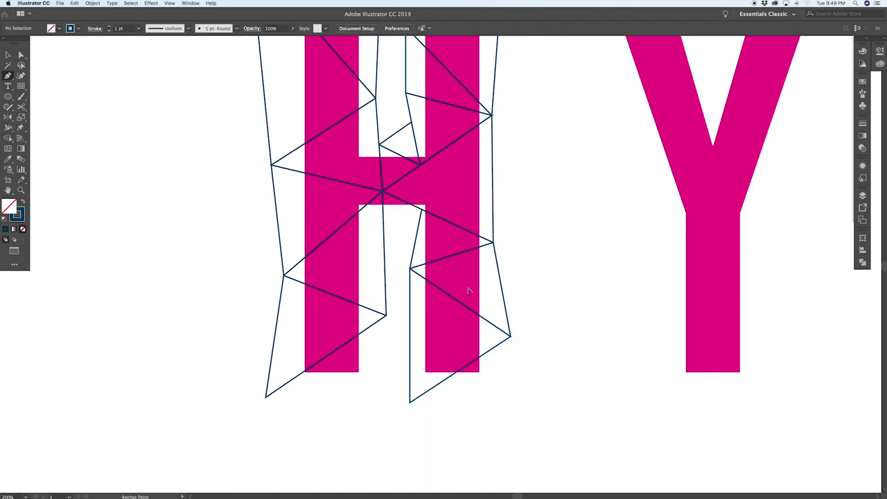
{"action": "key", "text": "ctrl+minus"}
{"action": "key", "text": "ctrl+minus"}
{"action": "key", "text": "ctrl+minus"}
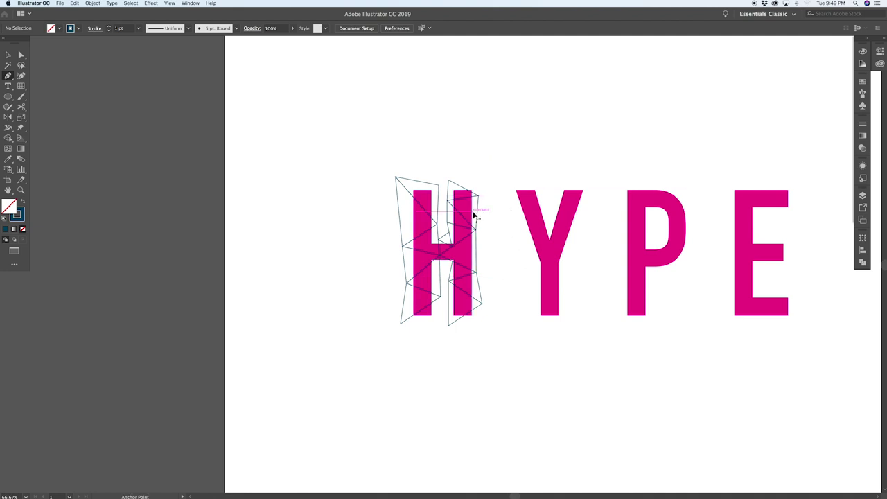
{"action": "key", "text": "ctrl+plus"}
{"action": "key", "text": "ctrl+plus"}
Drag the grid corner beside the H's right stem 0.25 in further right.
{"action": "key", "text": "a"}
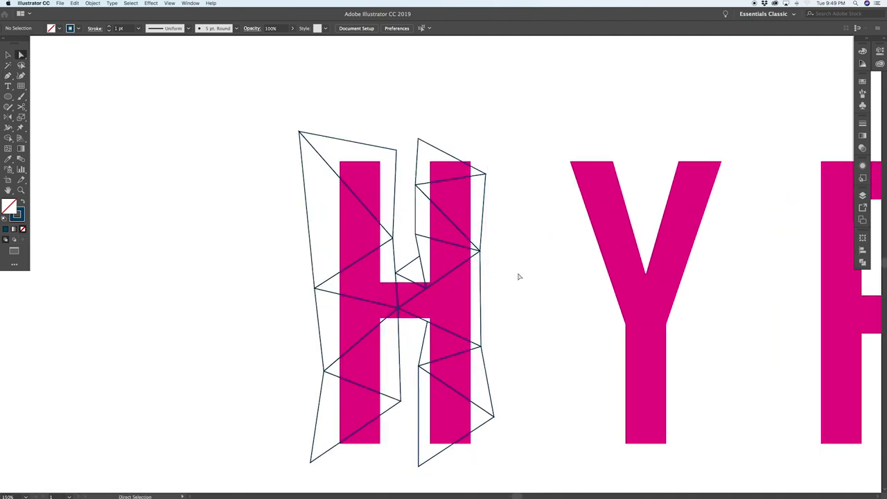
{"action": "scroll", "coordinate": [518, 276], "scroll_direction": "down", "scroll_amount": 2}
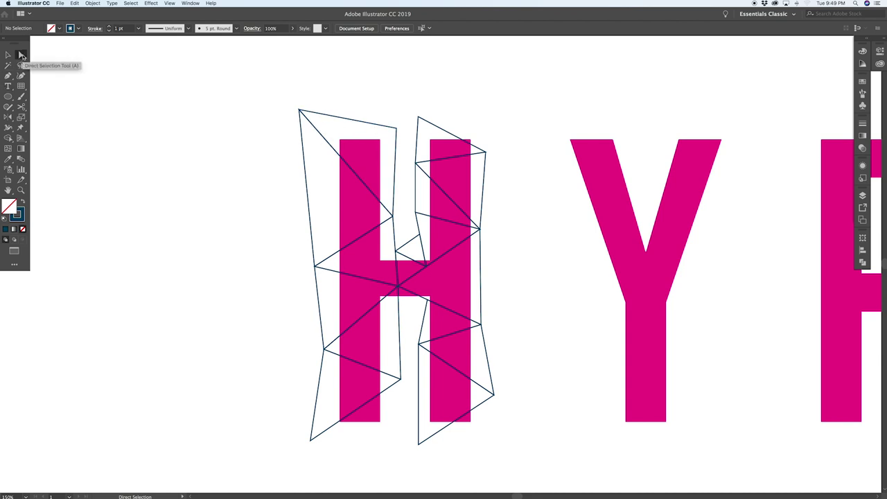
{"action": "left_click", "coordinate": [21, 55]}
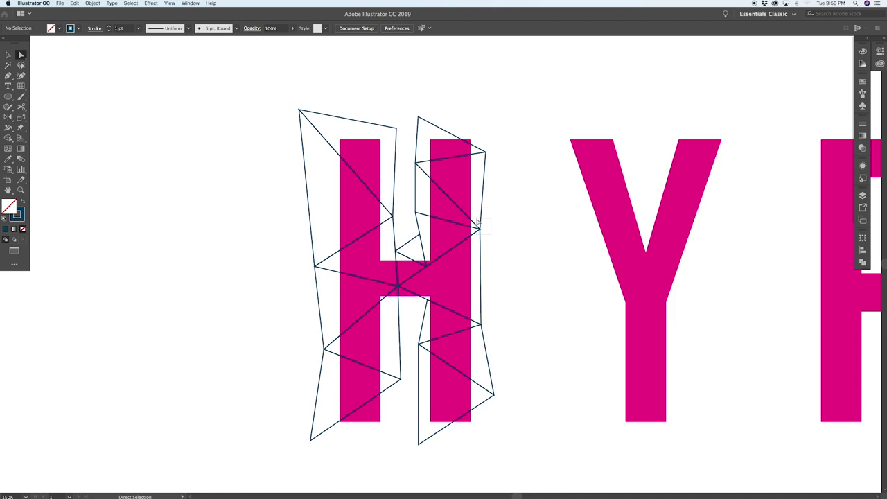
{"action": "left_click_drag", "start_coordinate": [479, 226], "coordinate": [495, 228]}
{"action": "left_click", "coordinate": [505, 257]}
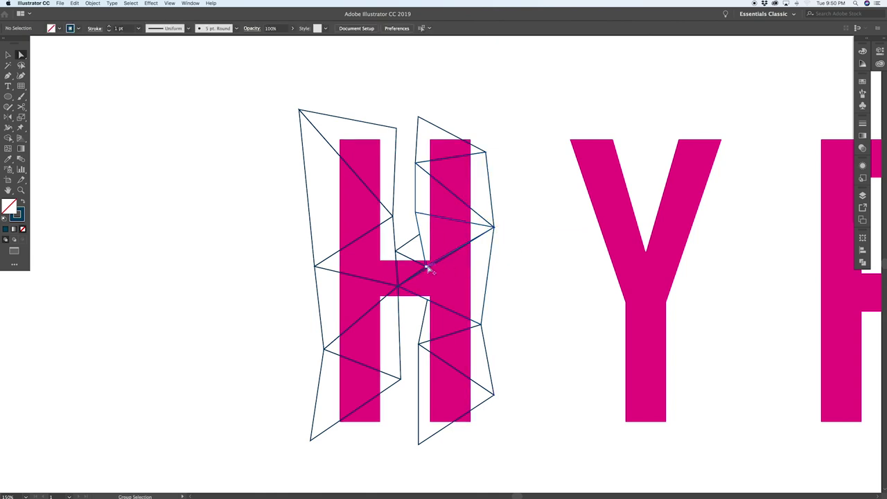
{"action": "scroll", "coordinate": [430, 268], "scroll_direction": "up", "scroll_amount": 5}
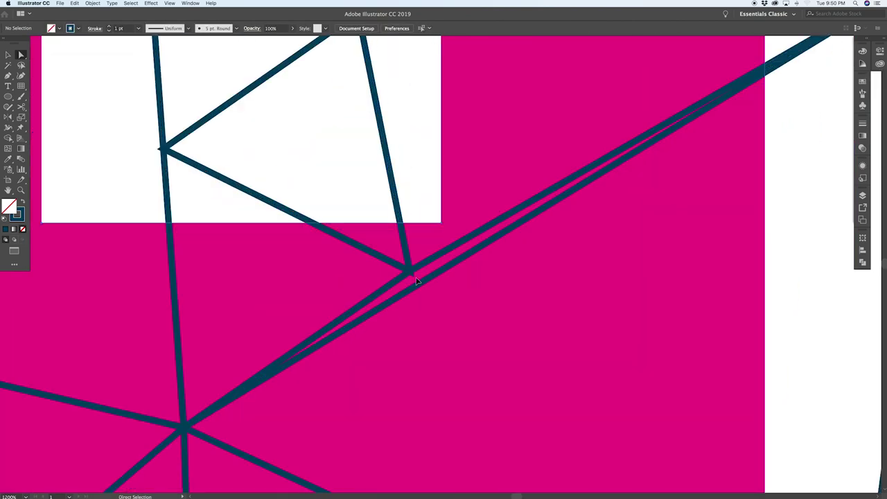
In Outline view, snap the two stray triangle corners in the H's upper gap onto neighbouring grid points.
{"action": "left_click", "coordinate": [410, 274]}
{"action": "key", "text": "super+y"}
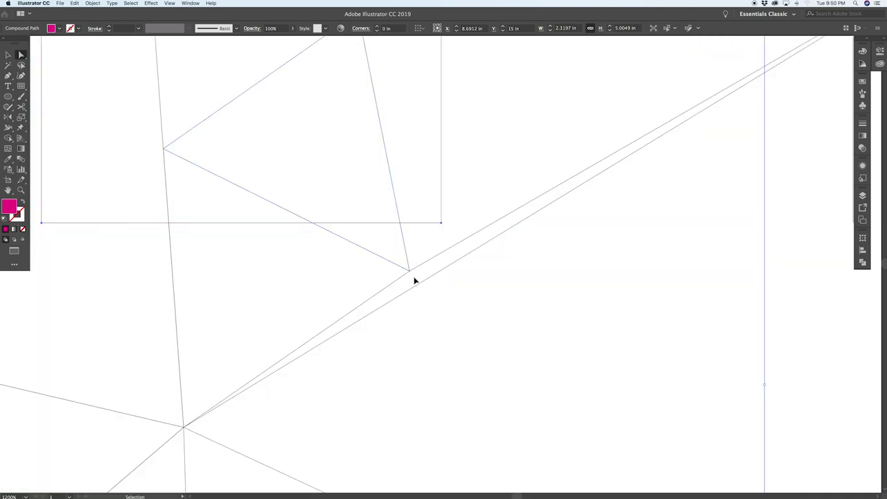
{"action": "left_click_drag", "start_coordinate": [409, 270], "coordinate": [418, 286]}
{"action": "scroll", "coordinate": [397, 271], "scroll_direction": "down", "scroll_amount": 3}
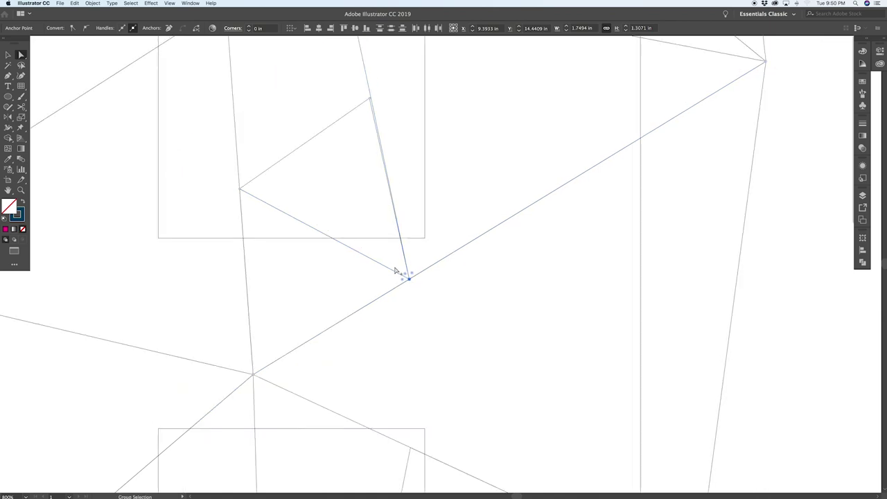
{"action": "left_click", "coordinate": [369, 179], "text": "alt"}
{"action": "scroll", "coordinate": [378, 180], "scroll_direction": "up", "scroll_amount": 3}
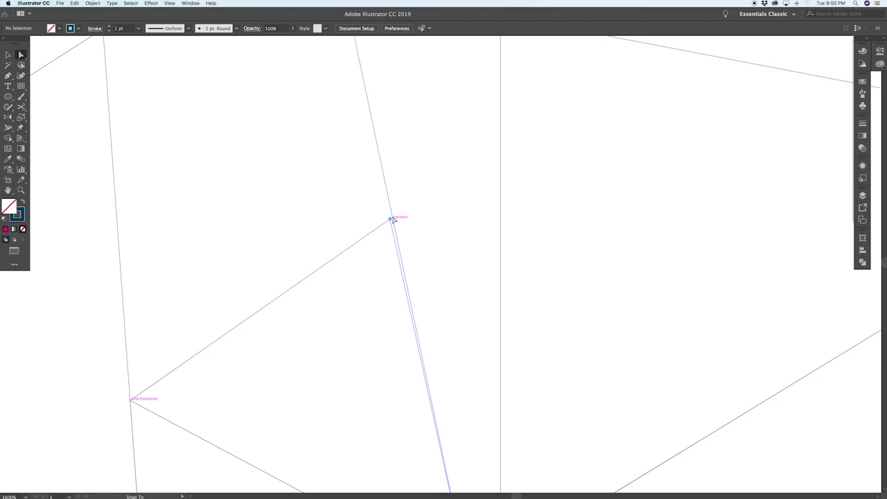
{"action": "mouse_move", "coordinate": [390, 219]}
{"action": "left_mouse_down"}
{"action": "mouse_move", "coordinate": [370, 216]}
{"action": "mouse_move", "coordinate": [390, 211]}
{"action": "left_mouse_up"}
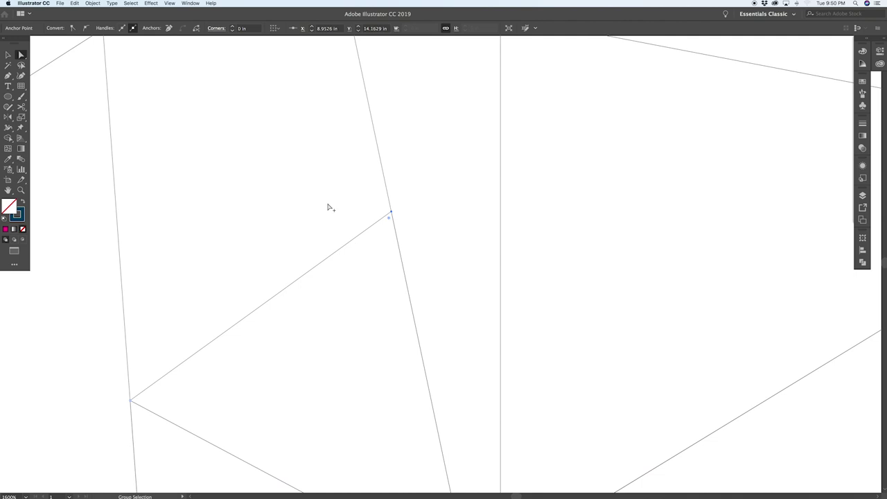
{"action": "scroll", "coordinate": [330, 207], "scroll_direction": "down", "scroll_amount": 4}
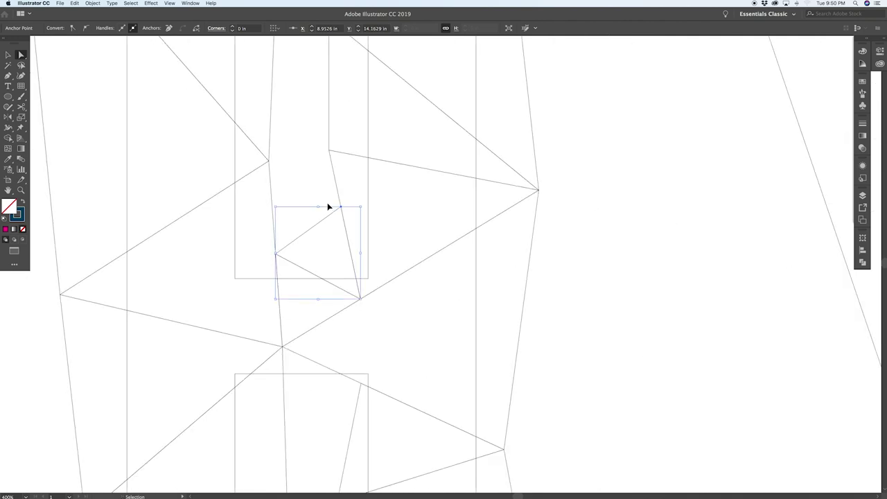
{"action": "key", "text": "super+y"}
{"action": "key", "text": "super+y"}
{"action": "key", "text": "super+y"}
{"action": "key", "text": "super+y"}
{"action": "key", "text": "super+y"}
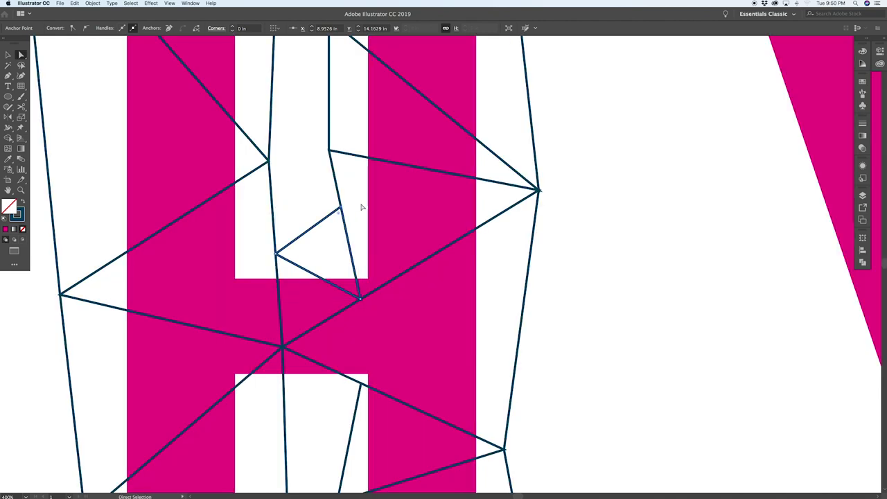
{"action": "scroll", "coordinate": [360, 203], "scroll_direction": "down", "scroll_amount": 5}
Reposition the top corners of the left and right mesh polygons around the H's upper edge.
{"action": "scroll", "coordinate": [386, 133], "scroll_direction": "up", "scroll_amount": 4}
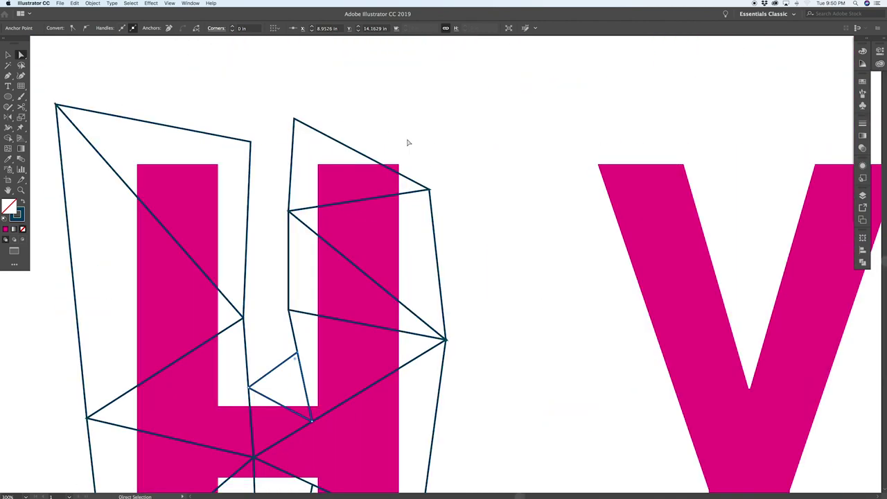
{"action": "left_click", "coordinate": [436, 146]}
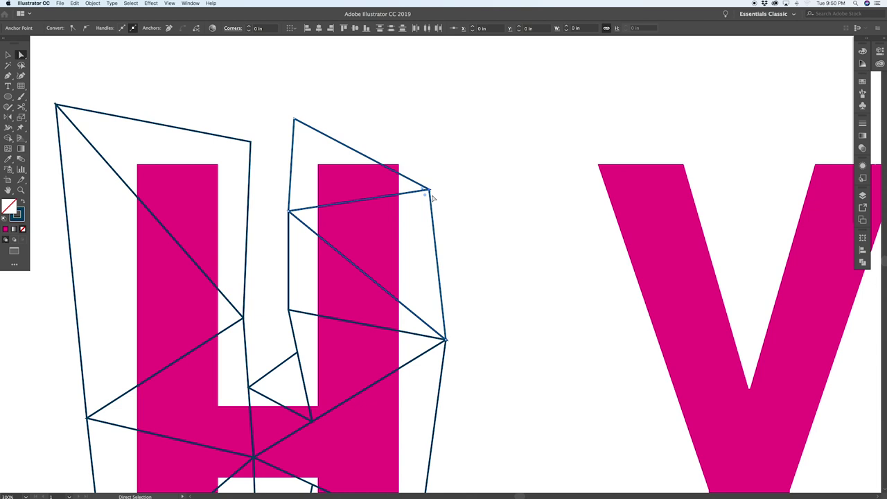
{"action": "left_click_drag", "start_coordinate": [431, 194], "coordinate": [441, 171]}
{"action": "left_click", "coordinate": [435, 136]}
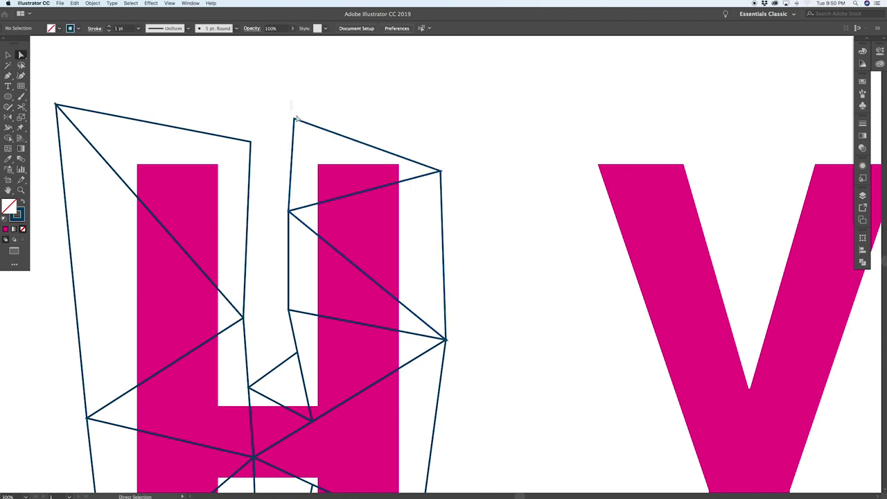
{"action": "left_click_drag", "start_coordinate": [296, 120], "coordinate": [306, 144]}
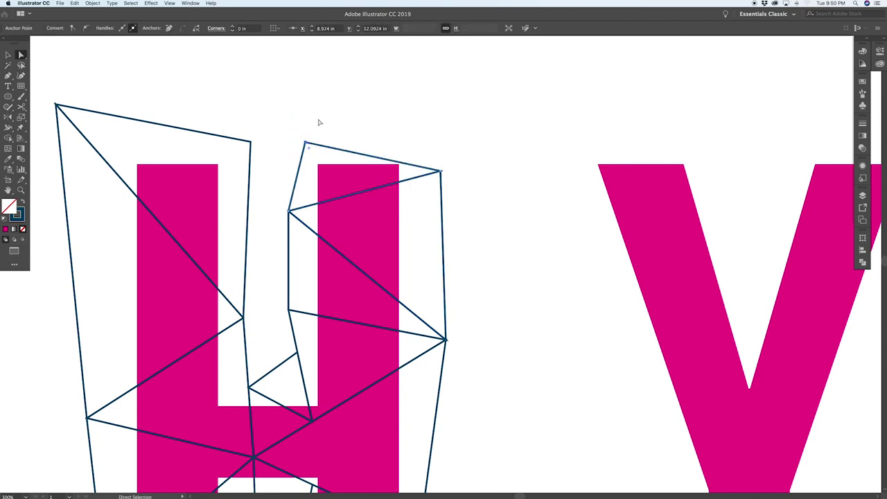
{"action": "mouse_move", "coordinate": [251, 142]}
{"action": "left_mouse_down"}
{"action": "mouse_move", "coordinate": [242, 145]}
{"action": "mouse_move", "coordinate": [261, 145]}
{"action": "left_mouse_up"}
{"action": "left_click", "coordinate": [257, 146]}
{"action": "left_click", "coordinate": [243, 147]}
{"action": "left_click", "coordinate": [270, 140]}
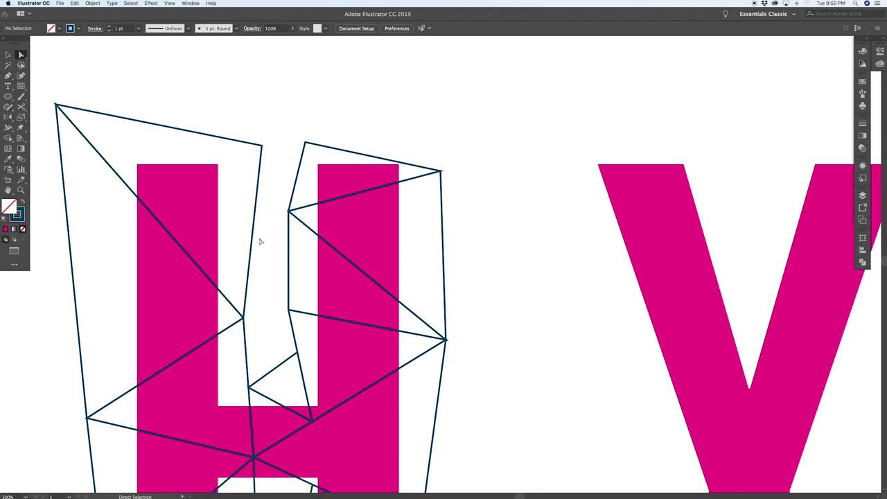
Shift the left polygon's middle-right corner and the corner near the crossbar slightly left.
{"action": "left_click_drag", "start_coordinate": [242, 317], "coordinate": [234, 320]}
{"action": "left_click", "coordinate": [257, 312]}
{"action": "scroll", "coordinate": [256, 405], "scroll_direction": "up", "scroll_amount": 1}
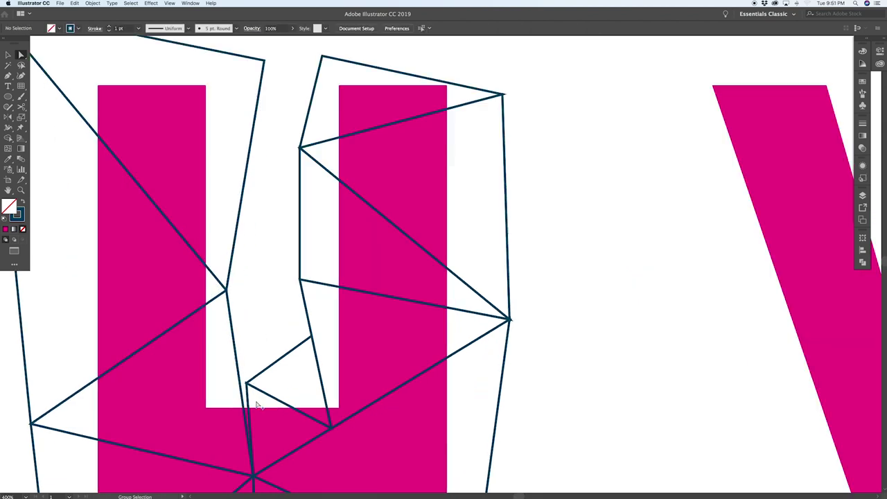
{"action": "left_click", "coordinate": [248, 383]}
{"action": "scroll", "coordinate": [248, 383], "scroll_direction": "up", "scroll_amount": 2}
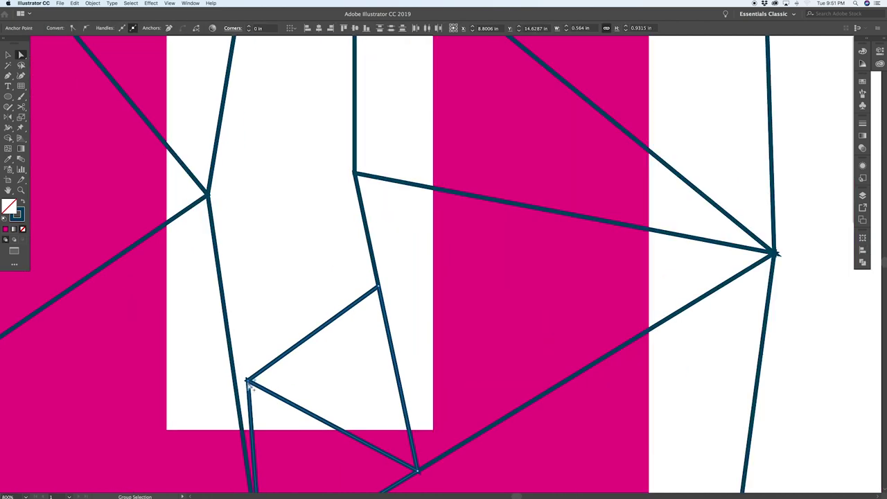
{"action": "left_click_drag", "start_coordinate": [247, 383], "coordinate": [235, 380]}
{"action": "left_click", "coordinate": [253, 353]}
{"action": "scroll", "coordinate": [264, 305], "scroll_direction": "down", "scroll_amount": 5}
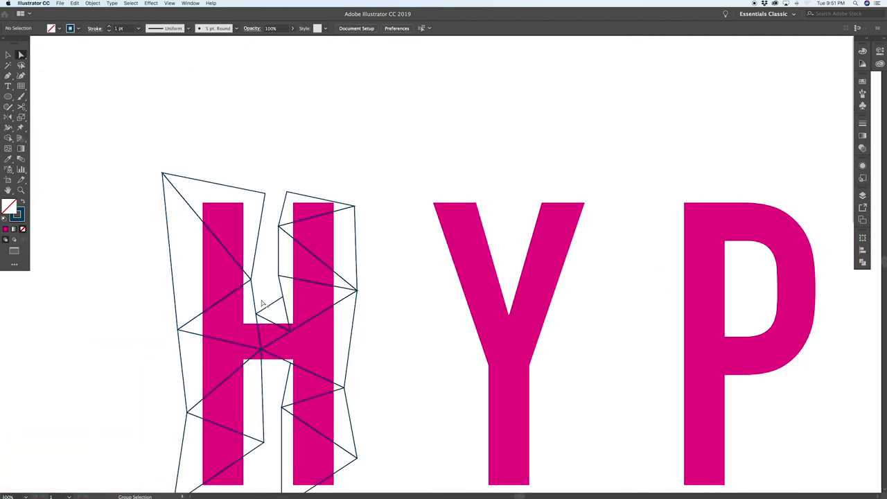
Lower the mesh's bottom-right corner, raise its bottom-left, then lengthen the left stem down and right stem up.
{"action": "scroll", "coordinate": [318, 390], "scroll_direction": "down", "scroll_amount": 3}
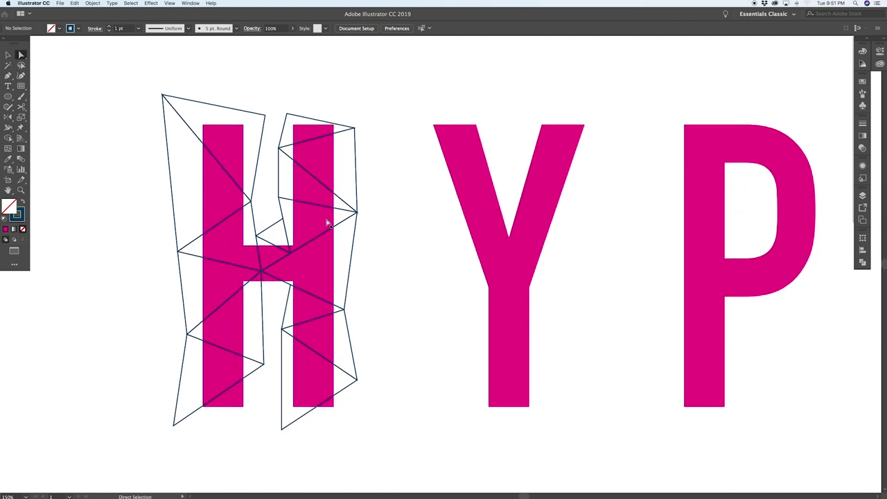
{"action": "left_click_drag", "start_coordinate": [355, 378], "coordinate": [360, 411]}
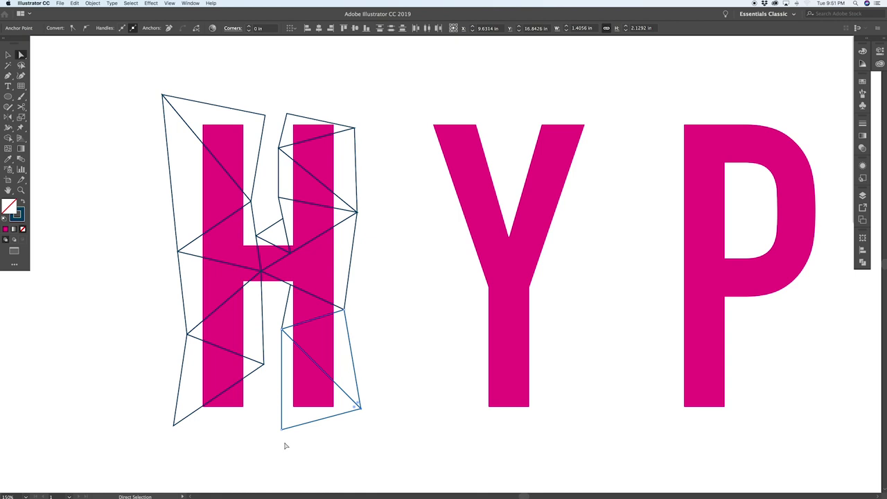
{"action": "left_click_drag", "start_coordinate": [281, 428], "coordinate": [279, 393]}
{"action": "left_click", "coordinate": [314, 422]}
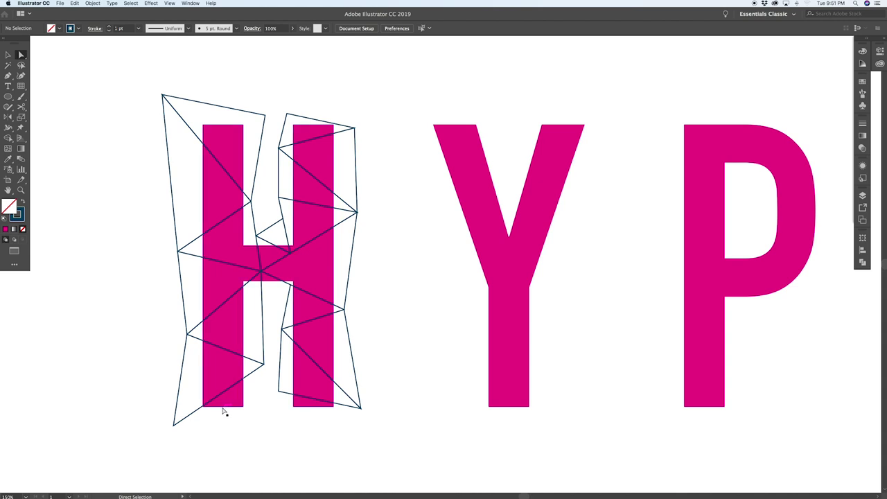
{"action": "left_click_drag", "start_coordinate": [223, 408], "coordinate": [223, 444]}
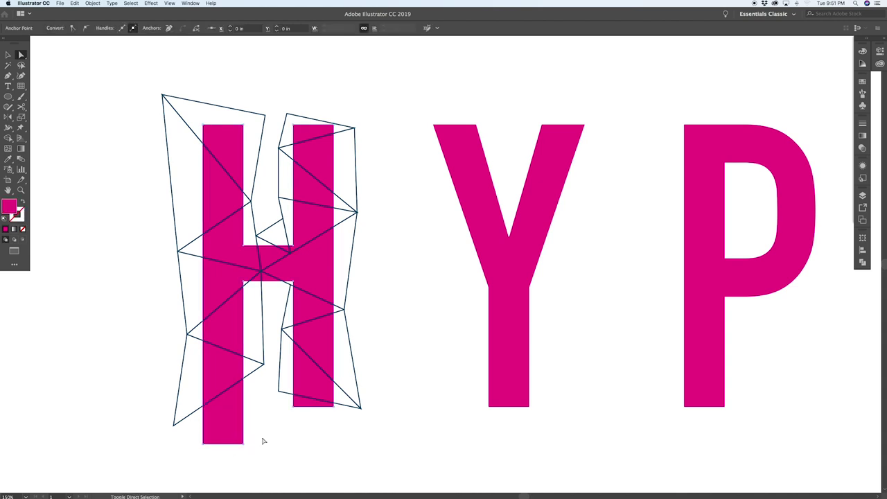
{"action": "left_click_drag", "start_coordinate": [312, 126], "coordinate": [312, 95]}
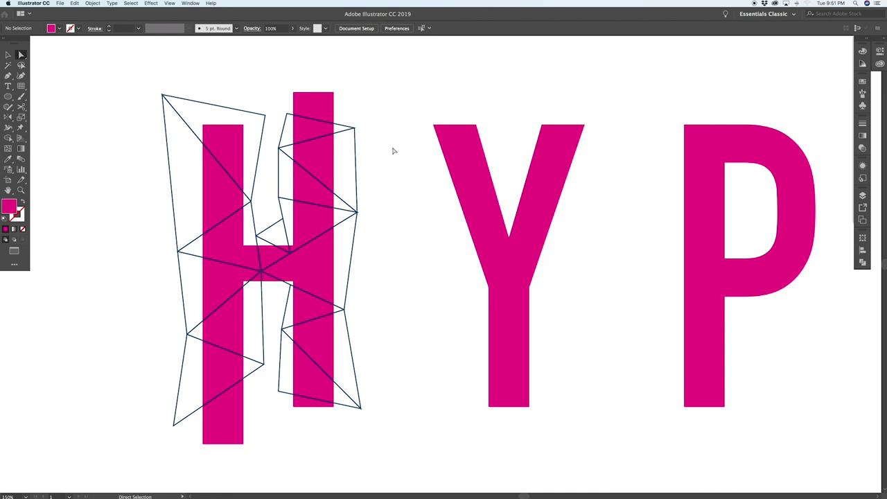
With the Pen tool, draw a closed triangle over the upper part of the H's right stem.
{"action": "scroll", "coordinate": [311, 113], "scroll_direction": "up", "scroll_amount": 1}
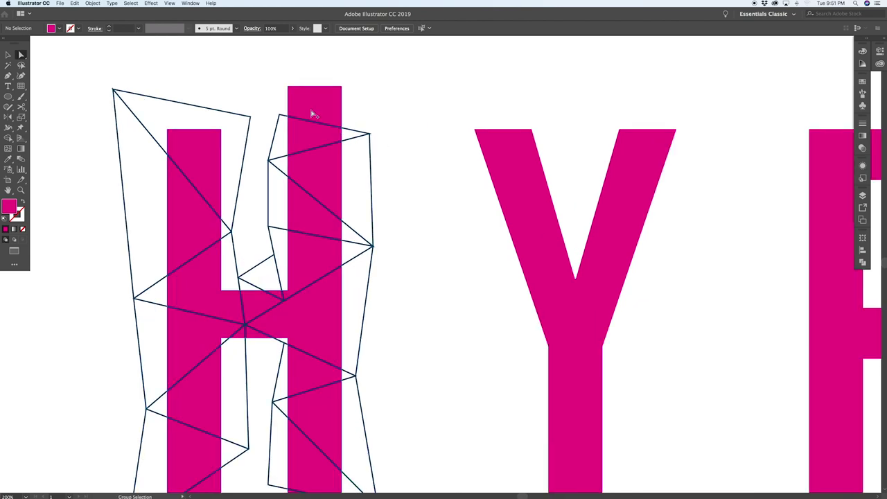
{"action": "key", "text": "p"}
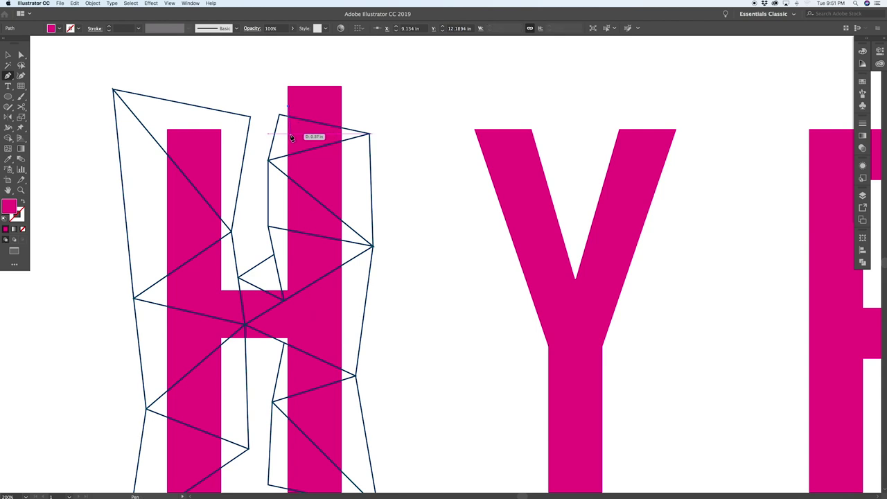
{"action": "left_click_drag", "start_coordinate": [288, 135], "coordinate": [341, 118]}
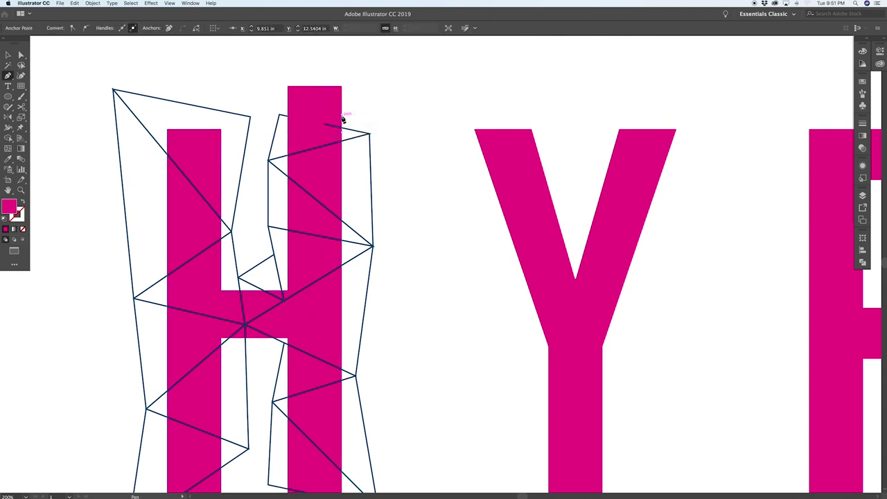
{"action": "left_click", "coordinate": [290, 111]}
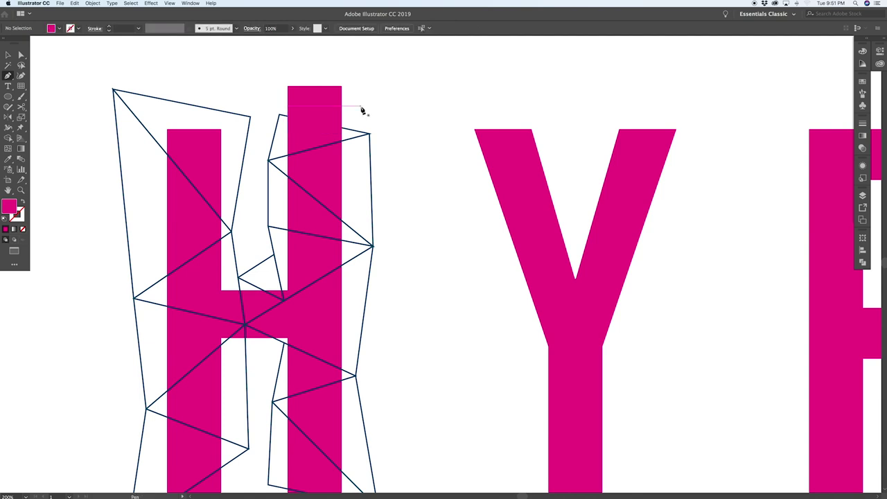
{"action": "scroll", "coordinate": [346, 139], "scroll_direction": "down", "scroll_amount": 2}
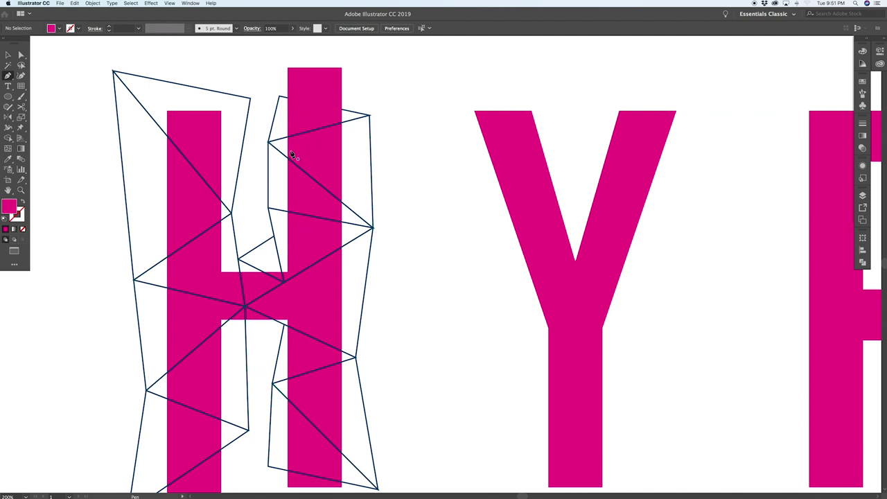
{"action": "left_click", "coordinate": [288, 185]}
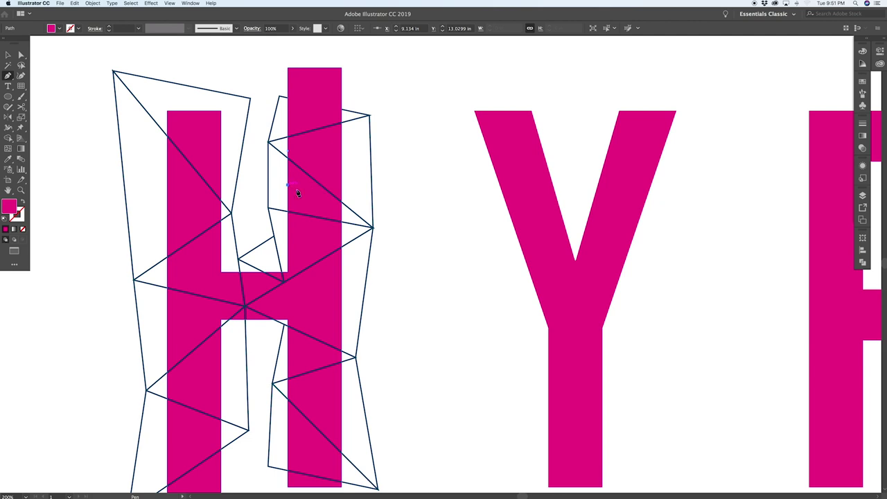
{"action": "left_click_drag", "start_coordinate": [339, 211], "coordinate": [346, 178]}
{"action": "left_click", "coordinate": [280, 139], "text": "super"}
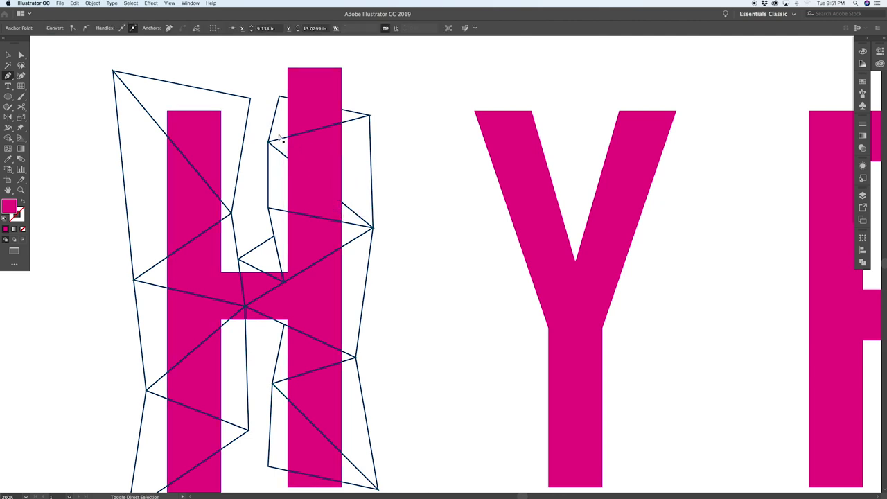
{"action": "scroll", "coordinate": [239, 138], "scroll_direction": "down", "scroll_amount": 5}
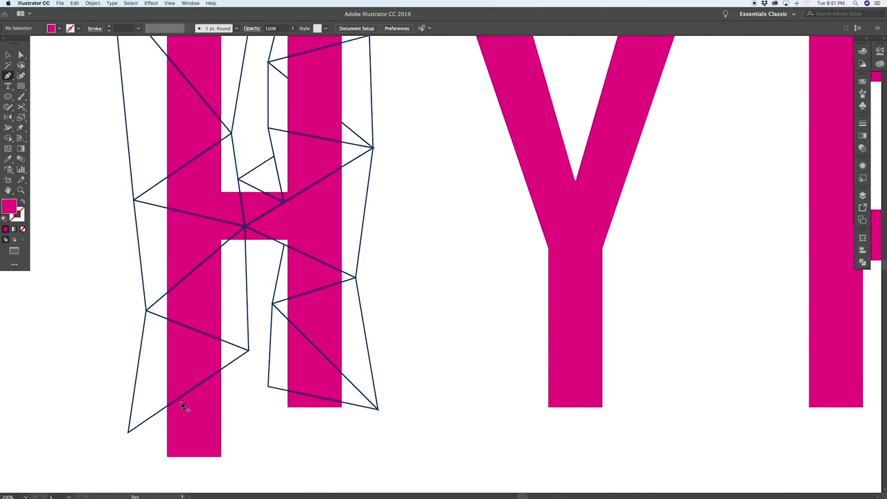
Draw further triangle paths and grid lines across the lower H and its right stem.
{"action": "left_click_drag", "start_coordinate": [171, 334], "coordinate": [223, 357]}
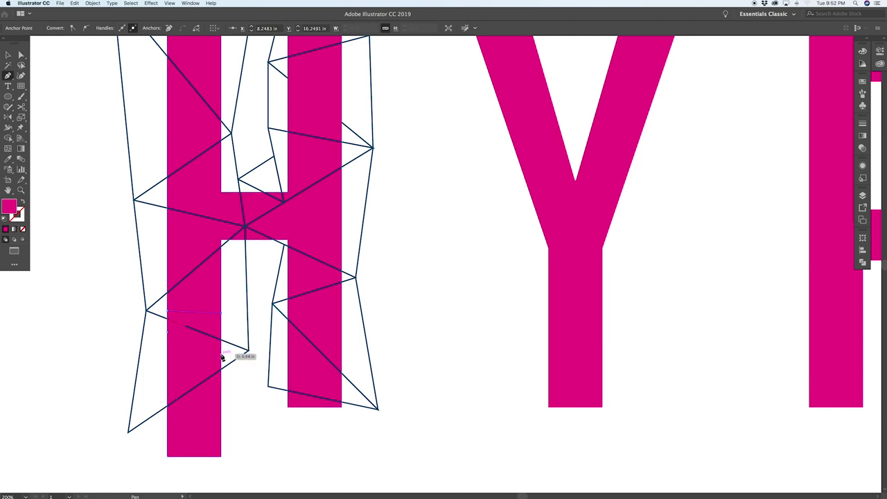
{"action": "left_click", "coordinate": [169, 336]}
{"action": "key", "text": "super+shift+a"}
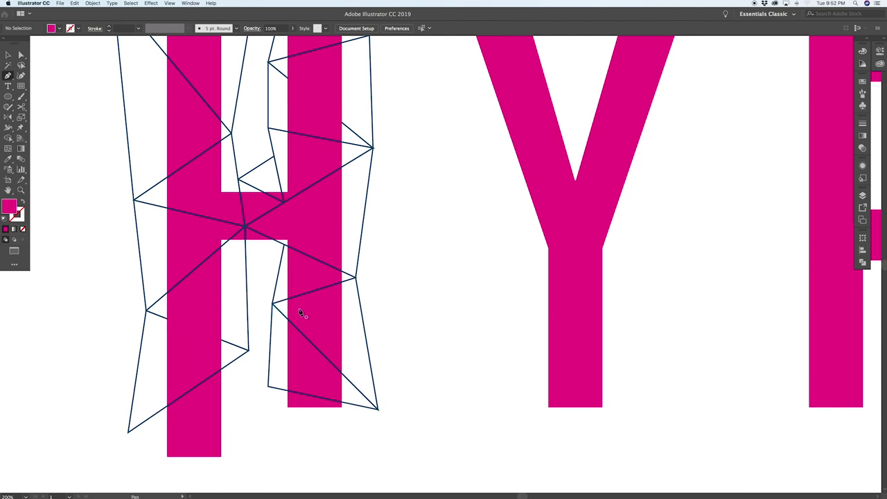
{"action": "mouse_move", "coordinate": [288, 382]}
{"action": "left_mouse_down"}
{"action": "mouse_move", "coordinate": [290, 405]}
{"action": "mouse_move", "coordinate": [326, 418]}
{"action": "mouse_move", "coordinate": [348, 410]}
{"action": "mouse_move", "coordinate": [343, 393]}
{"action": "mouse_move", "coordinate": [297, 382]}
{"action": "left_mouse_up"}
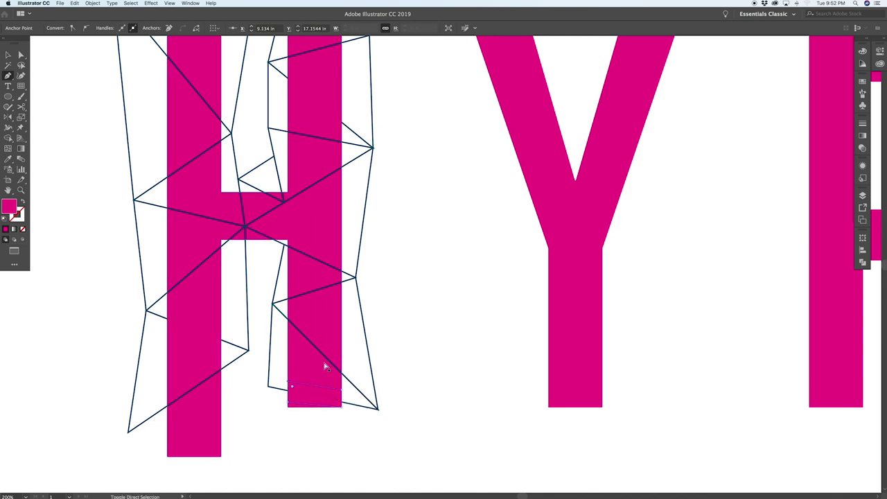
{"action": "key", "text": "super+shift+a"}
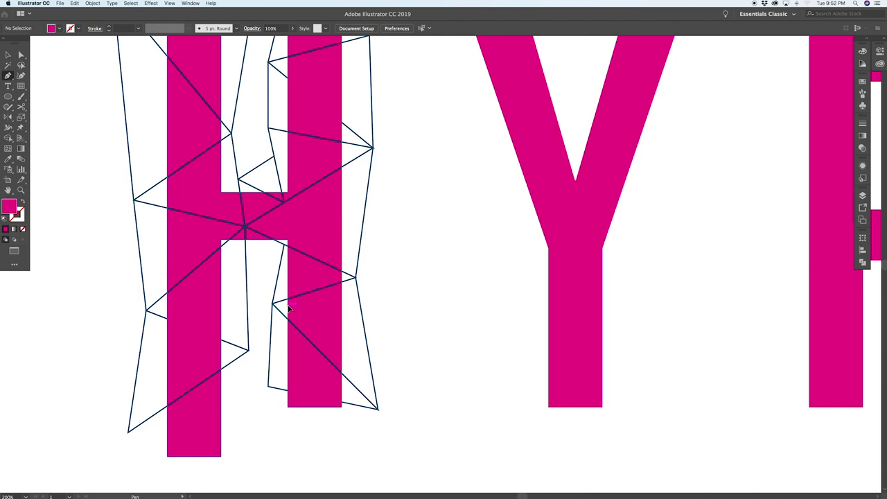
{"action": "left_click", "coordinate": [287, 304]}
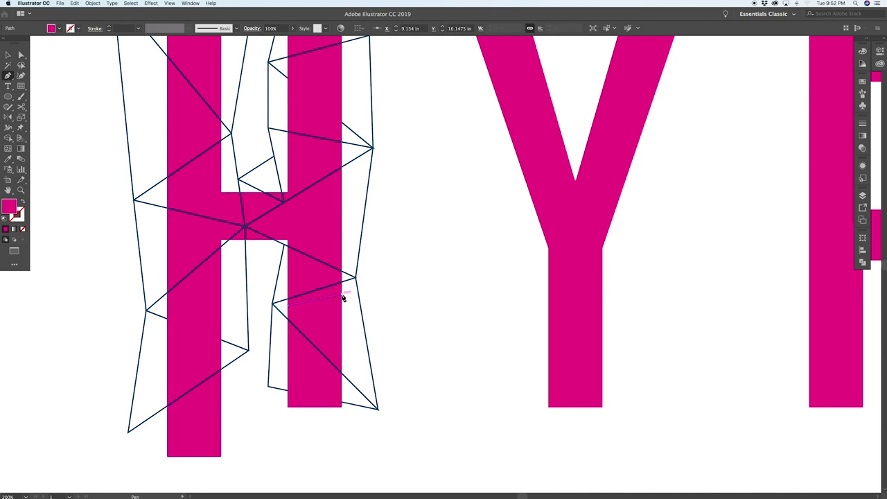
{"action": "left_click_drag", "start_coordinate": [355, 278], "coordinate": [291, 307]}
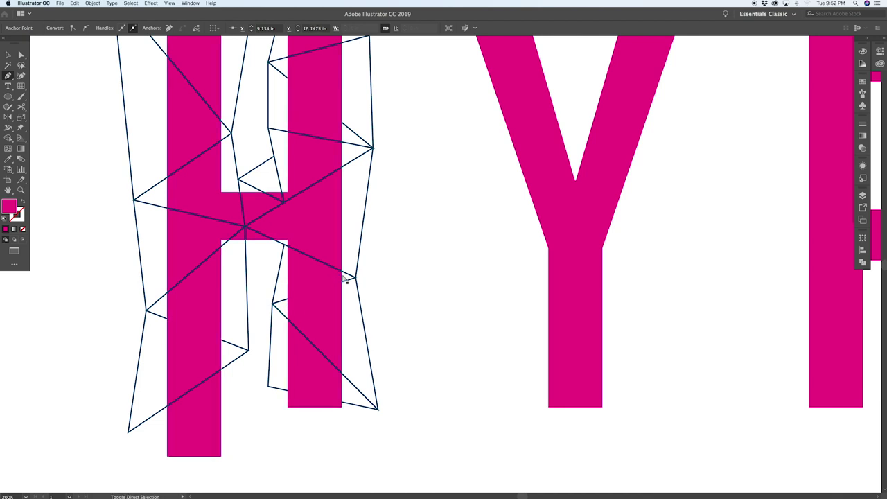
{"action": "key", "text": "super+shift+a"}
{"action": "scroll", "coordinate": [242, 222], "scroll_direction": "down", "scroll_amount": 3}
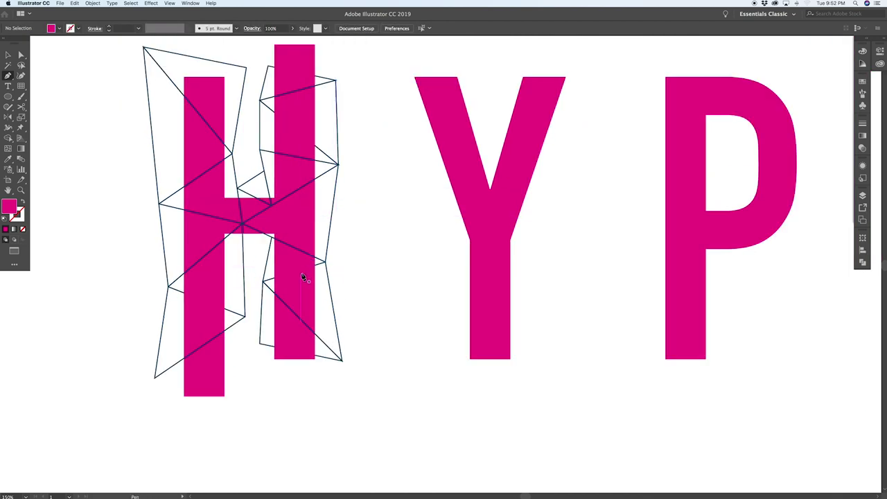
{"action": "scroll", "coordinate": [370, 364], "scroll_direction": "down", "scroll_amount": 1}
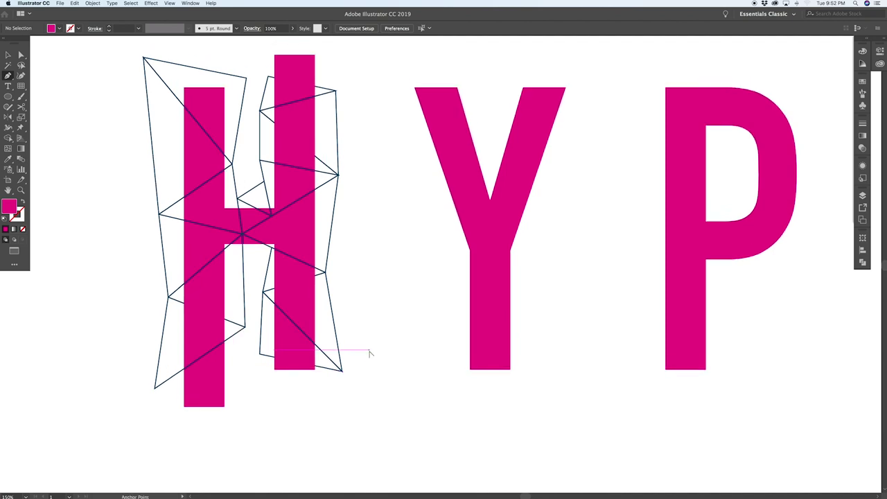
{"action": "scroll", "coordinate": [369, 355], "scroll_direction": "down", "scroll_amount": 3}
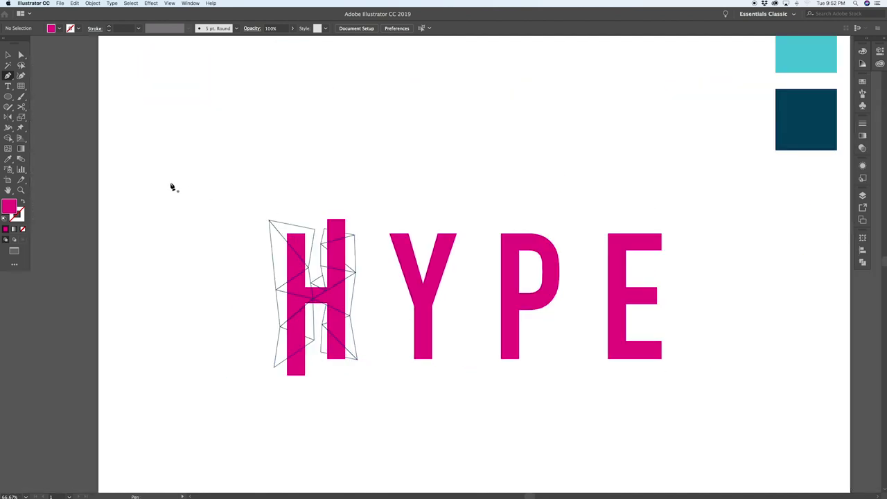
{"action": "scroll", "coordinate": [171, 187], "scroll_direction": "right", "scroll_amount": 2}
{"action": "key", "text": "v"}
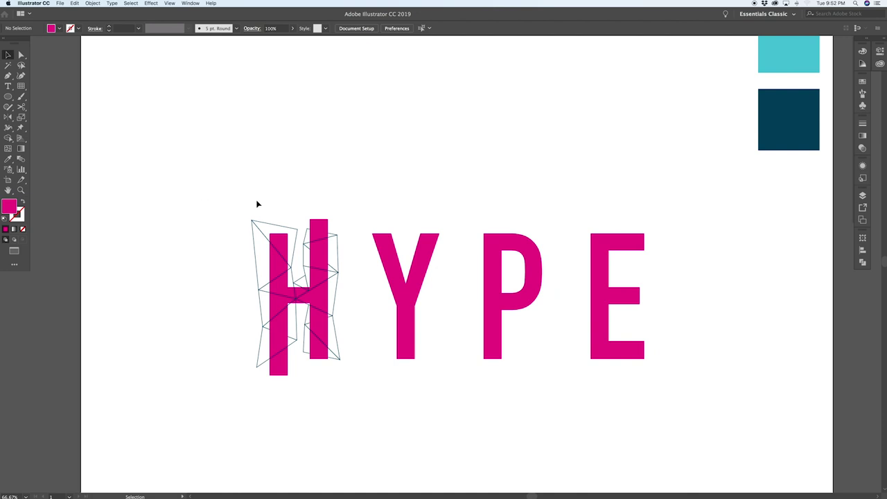
{"action": "scroll", "coordinate": [257, 201], "scroll_direction": "up", "scroll_amount": 2}
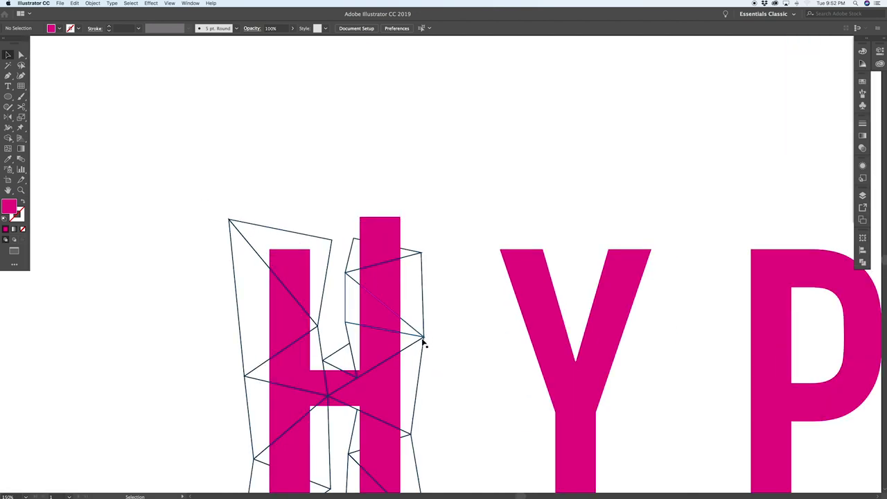
Draw a small 0.2 in circle and fill it with the teal swatch colour.
{"action": "scroll", "coordinate": [428, 339], "scroll_direction": "right", "scroll_amount": 3}
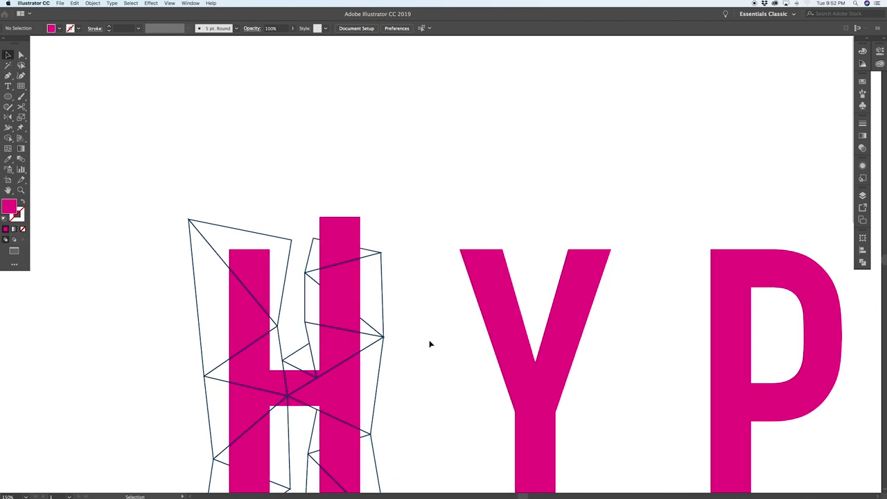
{"action": "key", "text": "l"}
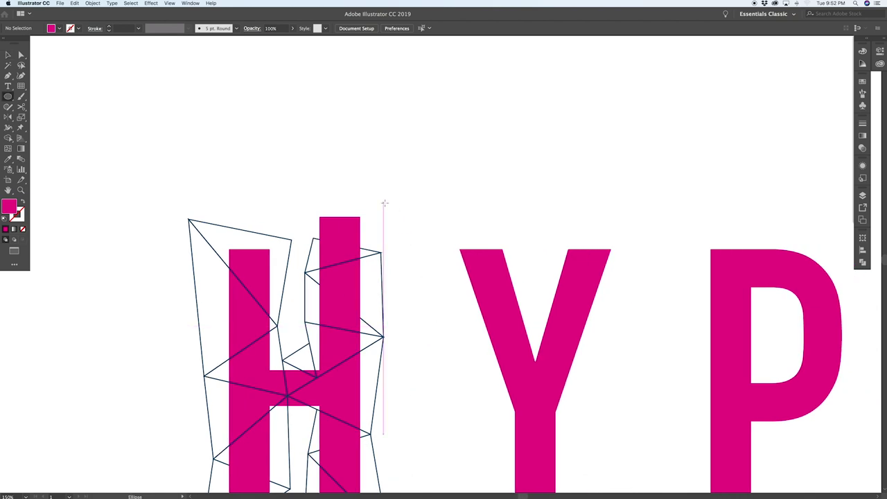
{"action": "left_click_drag", "start_coordinate": [406, 209], "coordinate": [416, 220]}
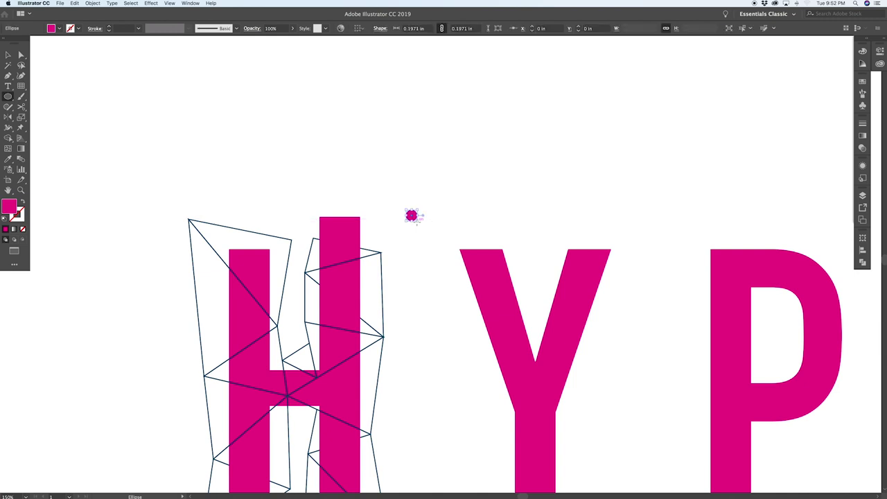
{"action": "scroll", "coordinate": [411, 231], "scroll_direction": "right", "scroll_amount": 3}
{"action": "key", "text": "i"}
{"action": "key", "text": "ctrl+minus"}
{"action": "key", "text": "ctrl+minus"}
{"action": "key", "text": "ctrl+minus"}
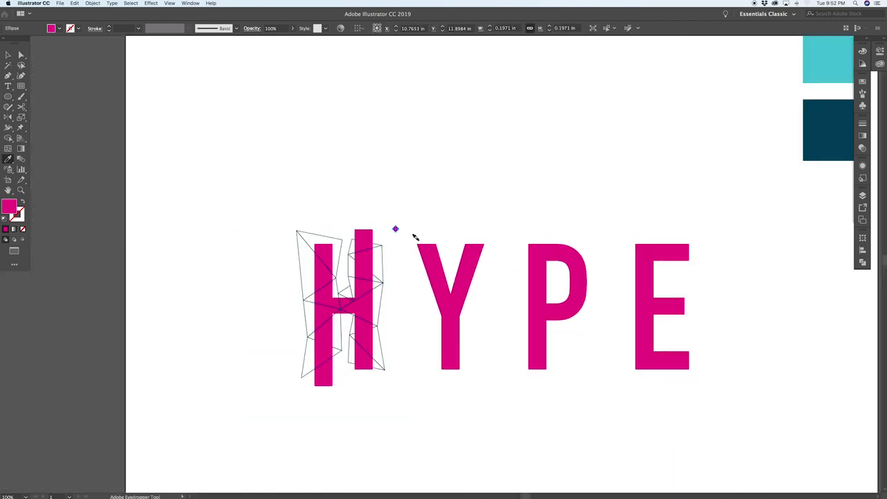
{"action": "left_click", "coordinate": [727, 101]}
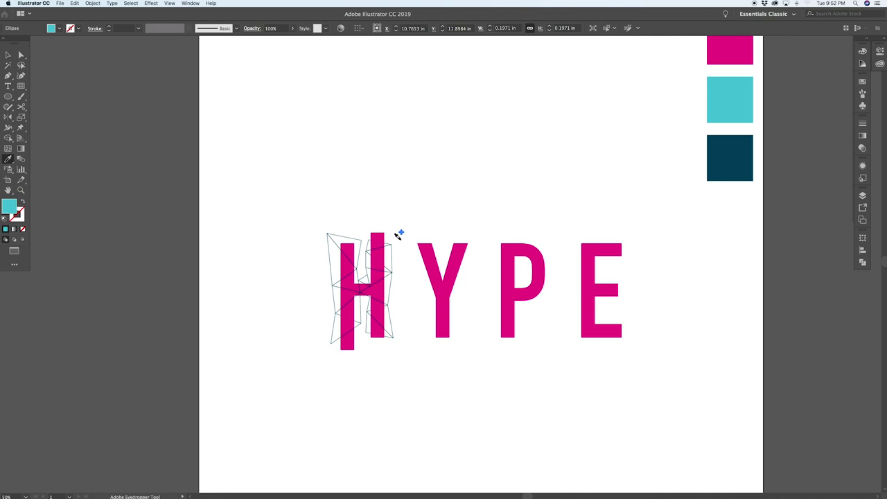
{"action": "key", "text": "ctrl+plus"}
{"action": "key", "text": "ctrl+plus"}
{"action": "key", "text": "ctrl+shift+a"}
Drag copies of the teal dot onto mesh corners around the H's upper opening.
{"action": "key", "text": "v"}
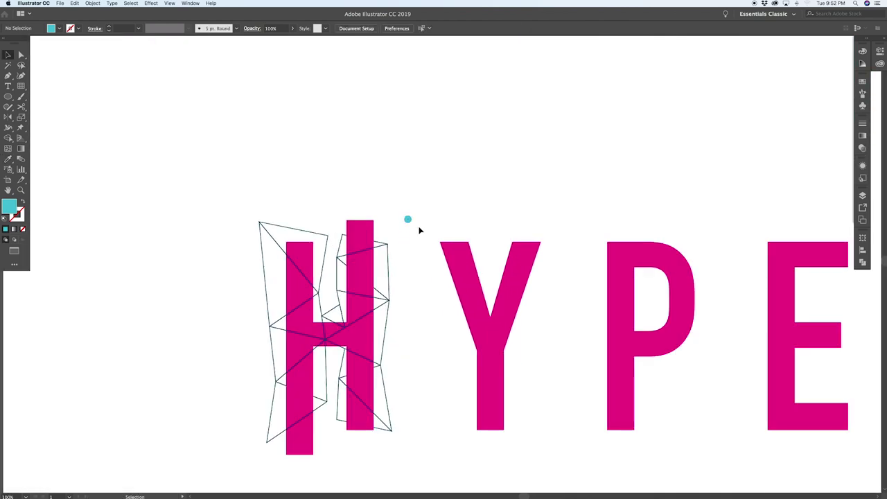
{"action": "left_click_drag", "start_coordinate": [408, 219], "coordinate": [287, 324]}
{"action": "scroll", "coordinate": [393, 300], "scroll_direction": "up", "scroll_amount": 2}
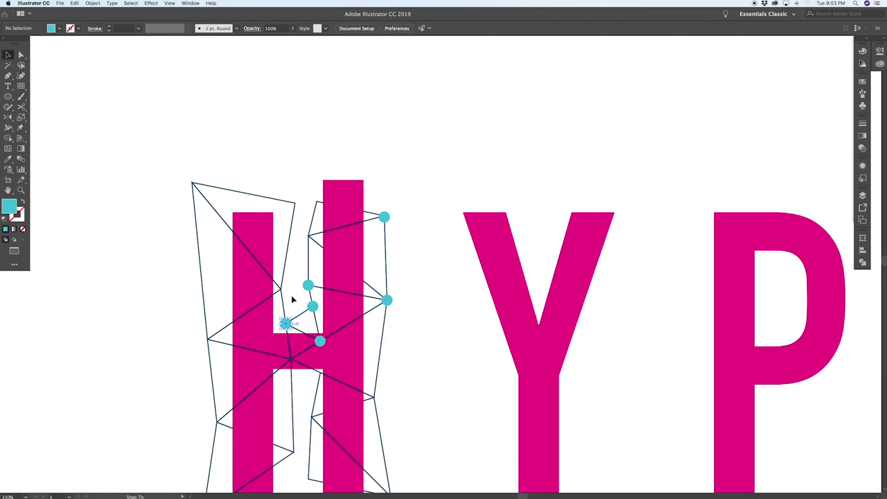
{"action": "scroll", "coordinate": [293, 301], "scroll_direction": "down", "scroll_amount": 1}
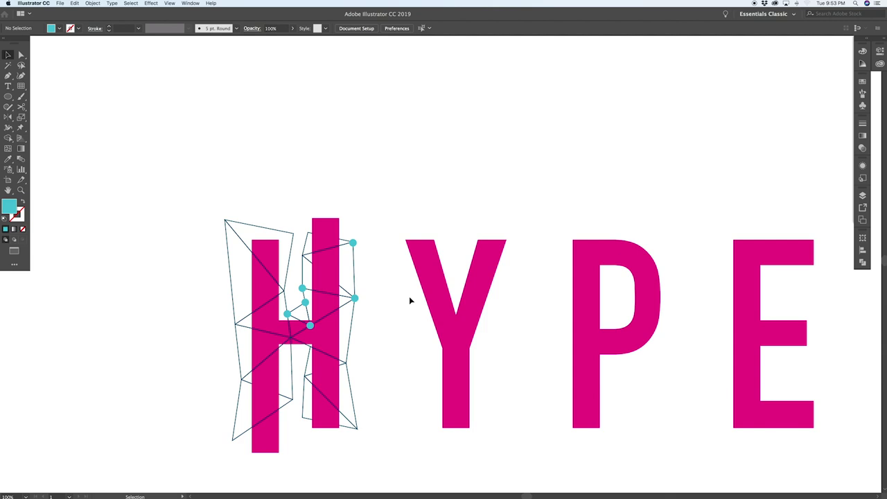
Select every grid path sharing the navy stroke and copy them.
{"action": "left_click", "coordinate": [377, 269]}
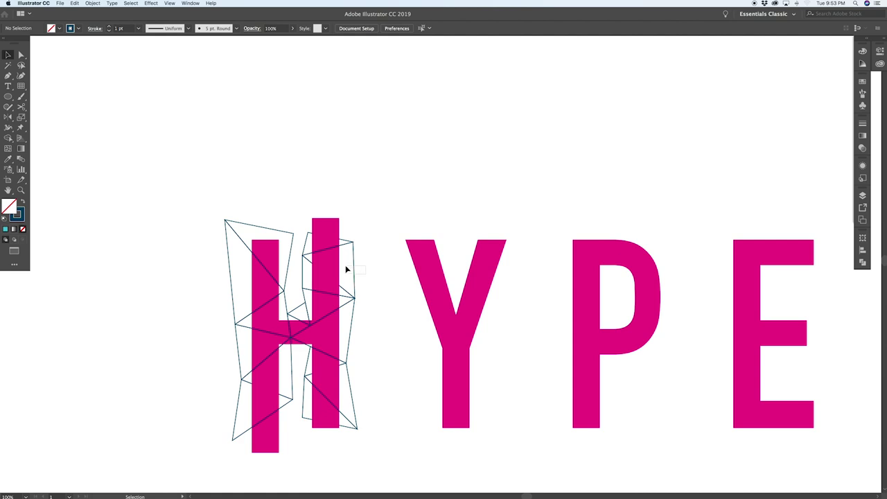
{"action": "left_click", "coordinate": [353, 291]}
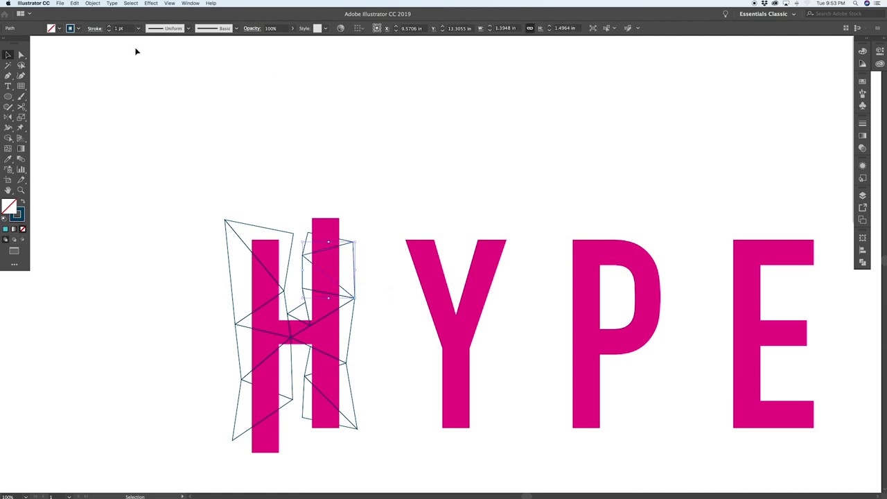
{"action": "left_click", "coordinate": [128, 2]}
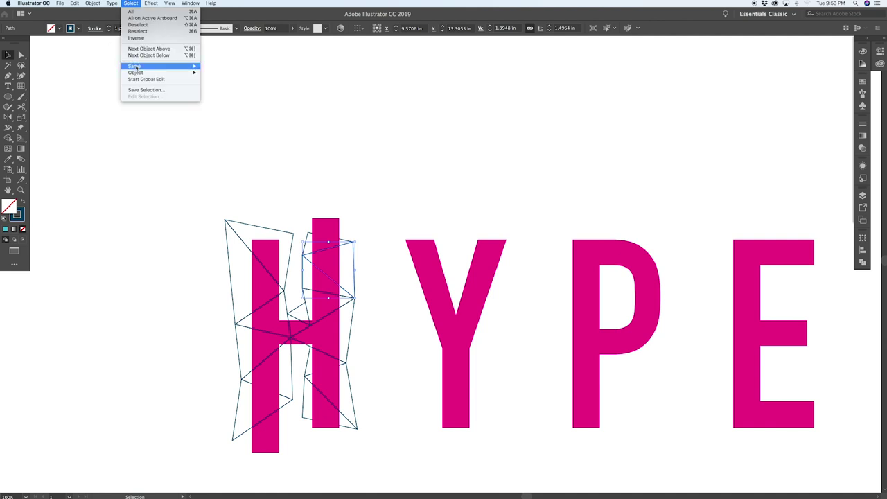
{"action": "mouse_move", "coordinate": [159, 65]}
{"action": "left_click", "coordinate": [229, 105]}
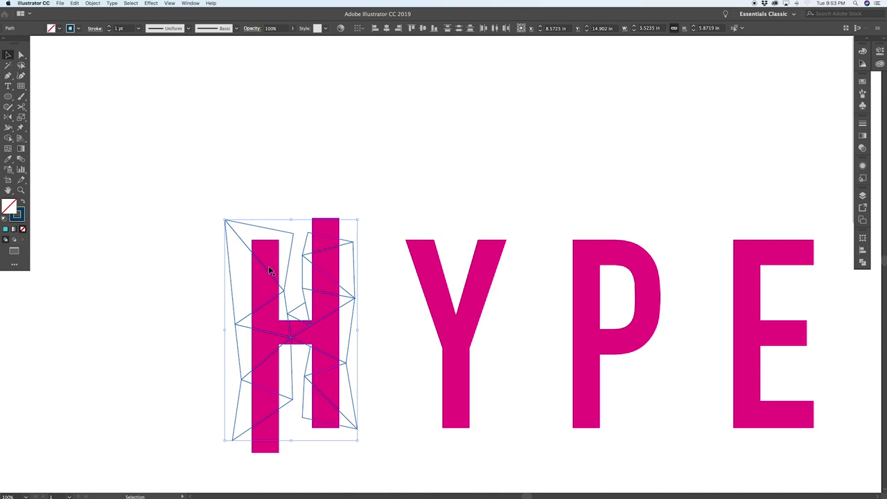
{"action": "key", "text": "a"}
{"action": "key", "text": "super+c"}
{"action": "key", "text": "v"}
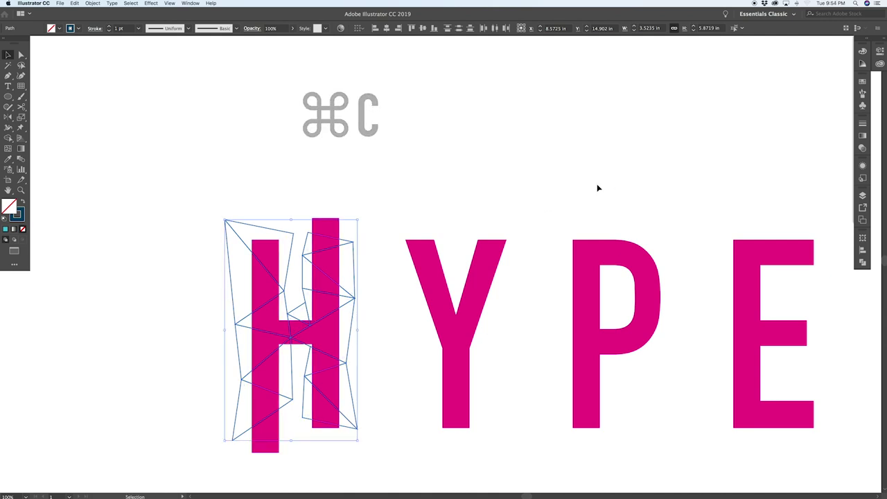
Lock Layer 1, add Layer 2, and paste the grid lines in front onto it.
{"action": "key", "text": "F7"}
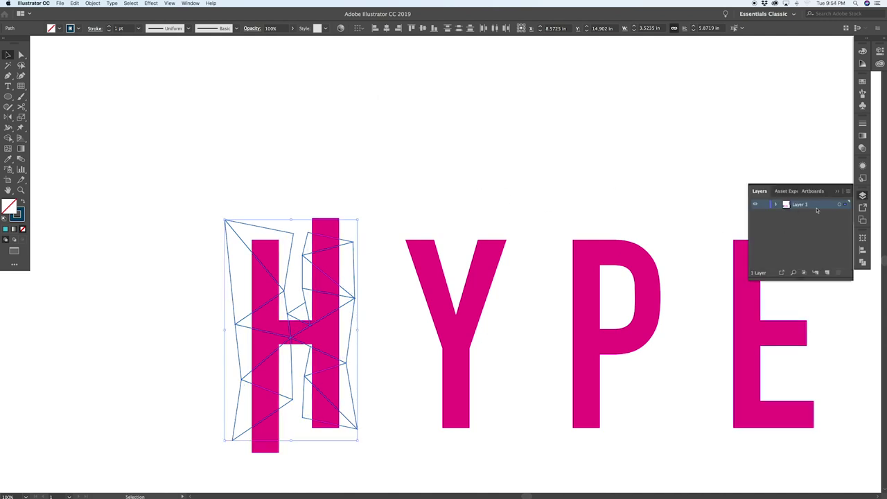
{"action": "left_click", "coordinate": [765, 204]}
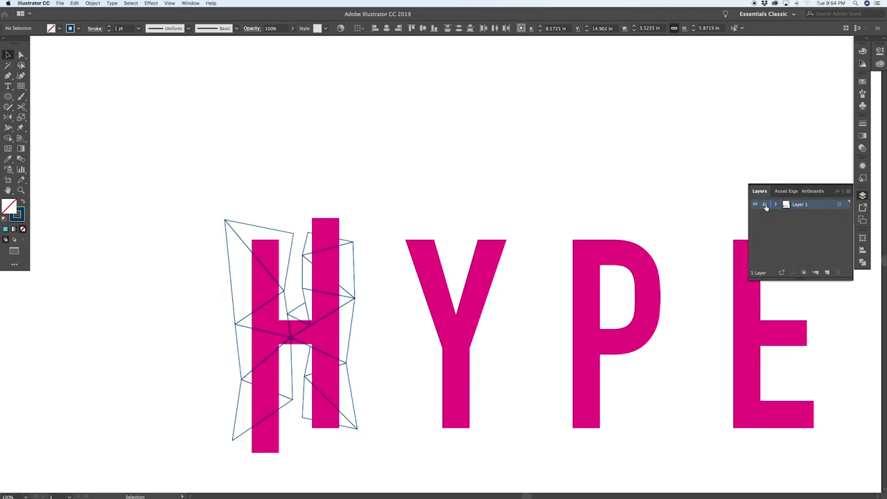
{"action": "left_click", "coordinate": [827, 273]}
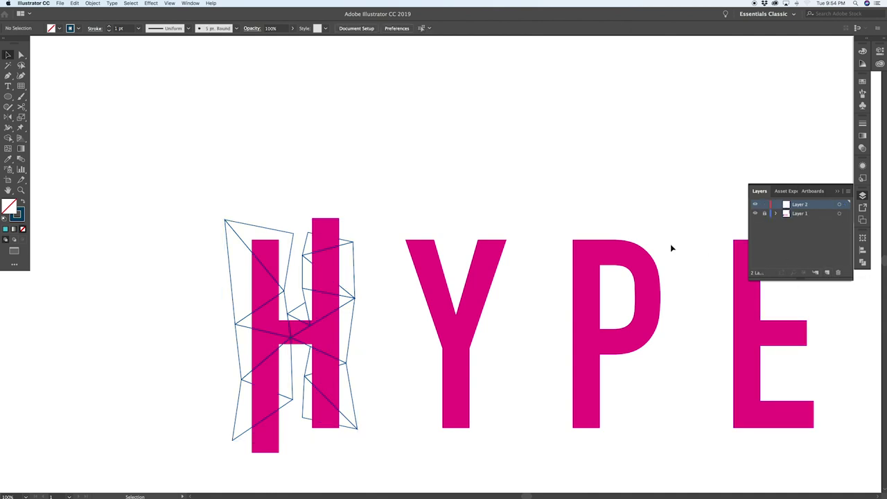
{"action": "key", "text": "a"}
{"action": "key", "text": "super+f"}
{"action": "key", "text": "v"}
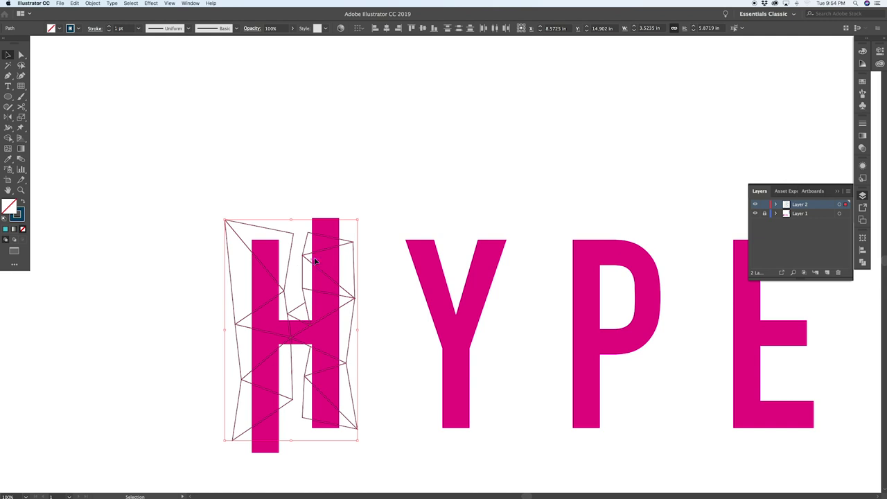
Select only the grid's direction handles via Select > Object and delete them.
{"action": "left_click", "coordinate": [131, 3]}
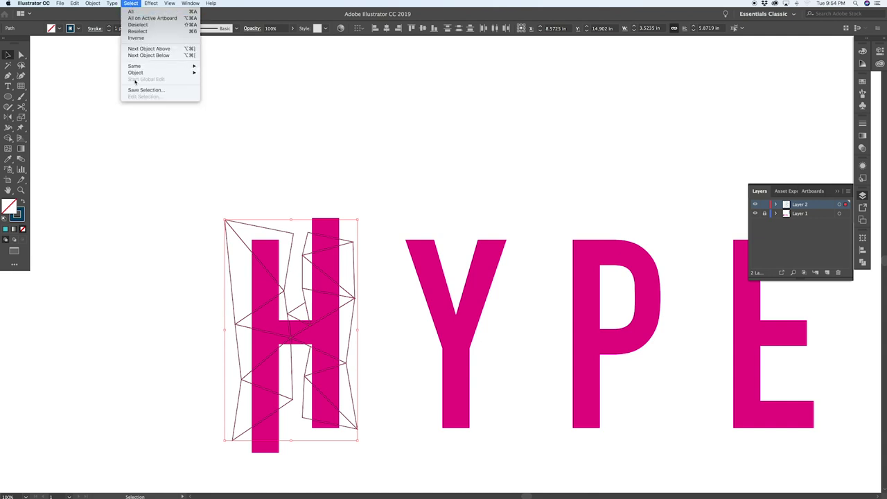
{"action": "mouse_move", "coordinate": [137, 73]}
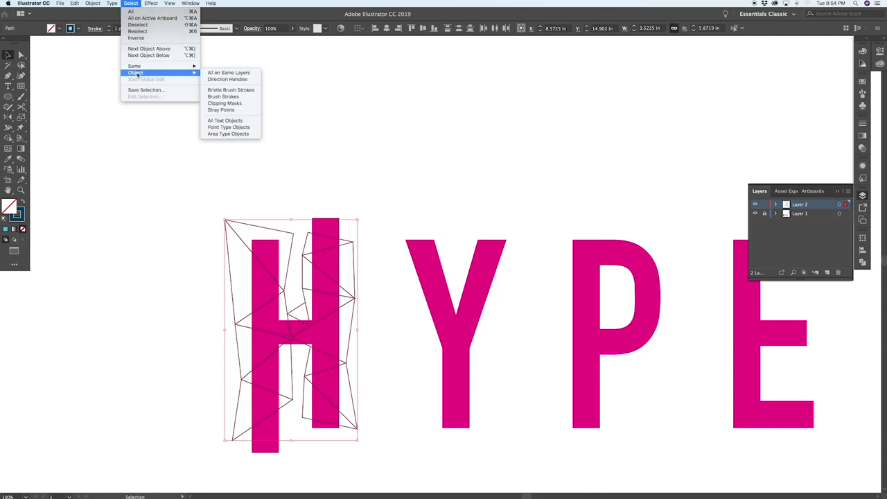
{"action": "left_click", "coordinate": [229, 79]}
{"action": "key", "text": "Delete"}
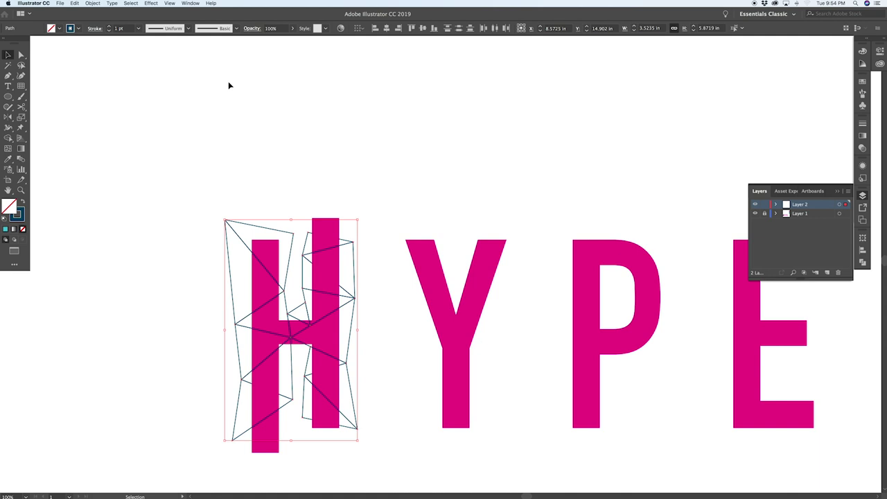
Apply a Convert to Shape Ellipse effect with 0.055 in relative extra width and height.
{"action": "left_click", "coordinate": [150, 3]}
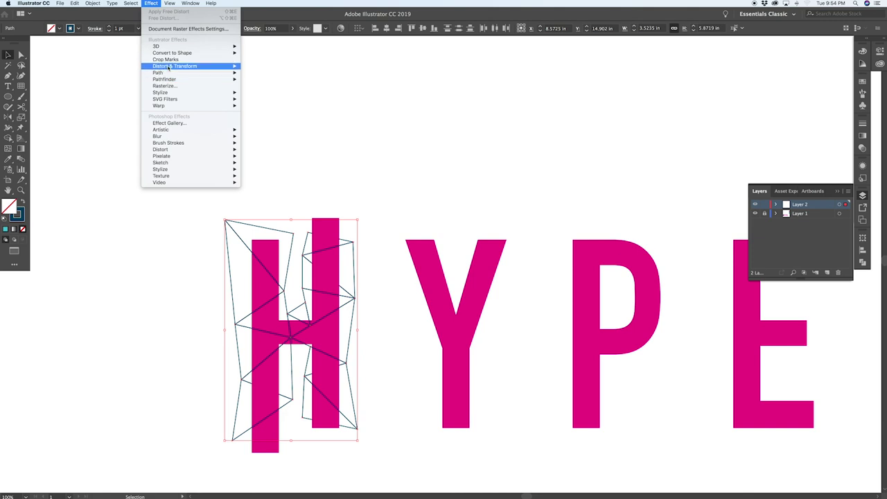
{"action": "mouse_move", "coordinate": [168, 56]}
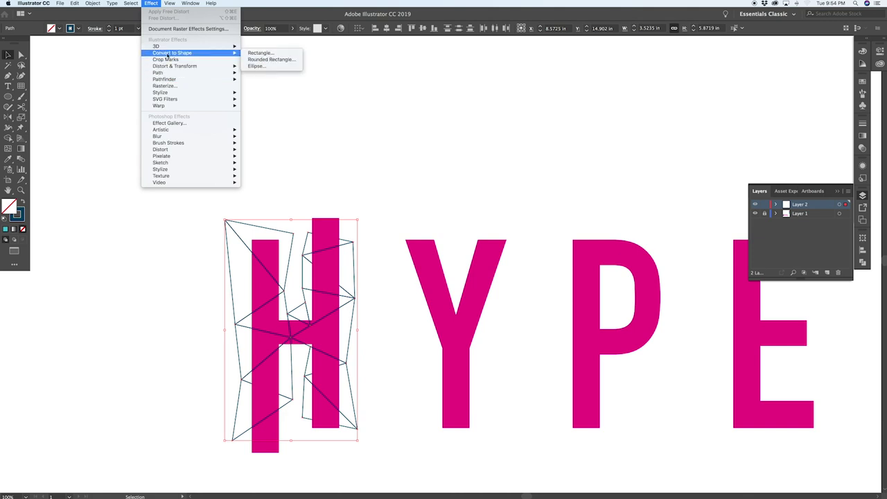
{"action": "left_click", "coordinate": [258, 67]}
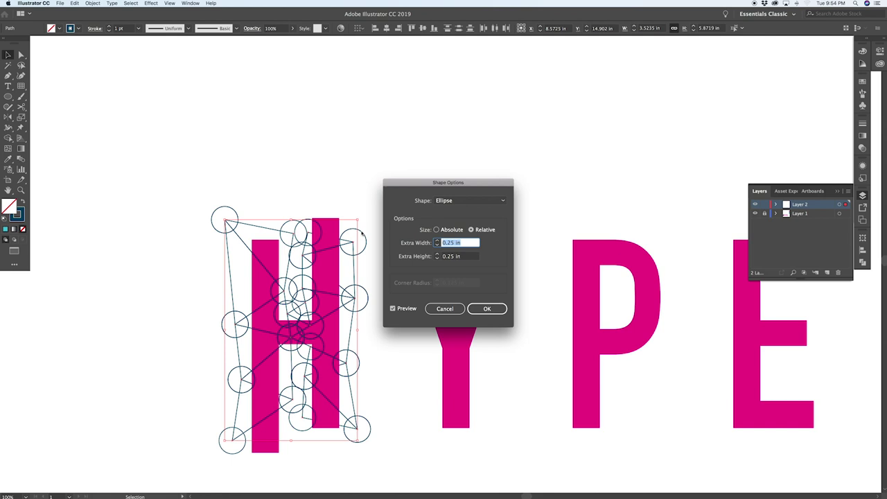
{"action": "left_click", "coordinate": [454, 250]}
{"action": "type", "text": "0"}
{"action": "key", "text": "Tab"}
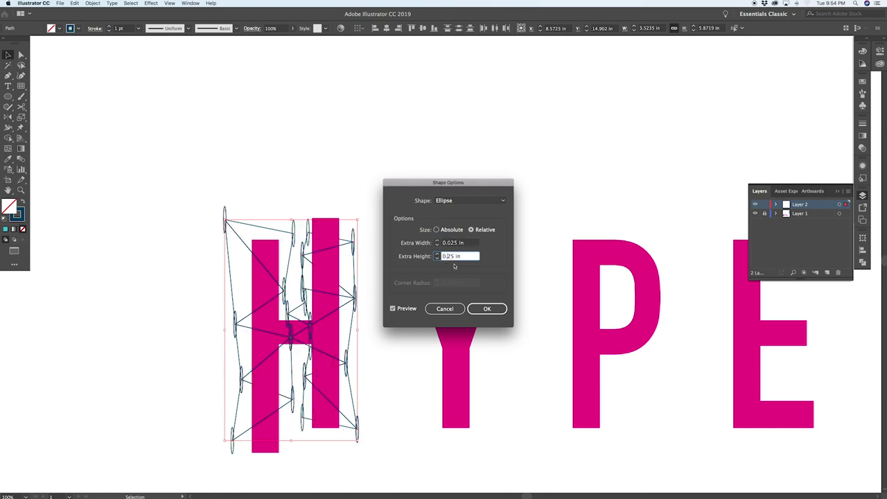
{"action": "left_click", "coordinate": [455, 244]}
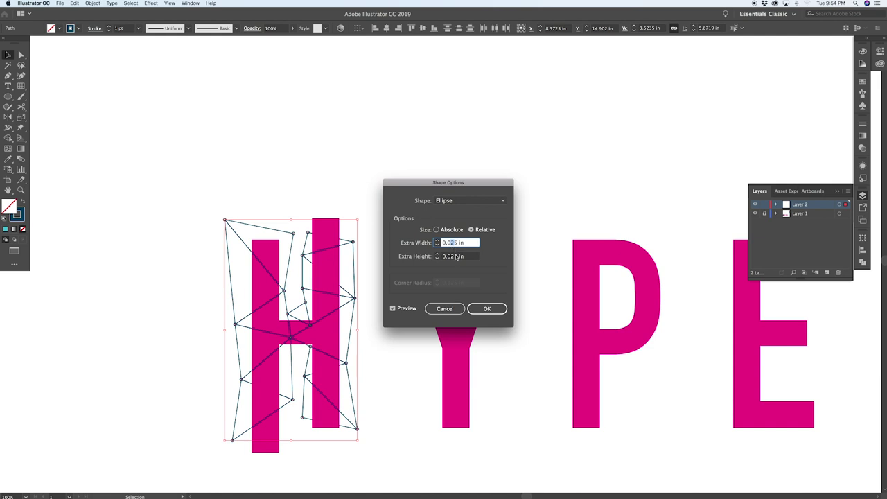
{"action": "type", "text": "7"}
{"action": "left_click", "coordinate": [454, 258]}
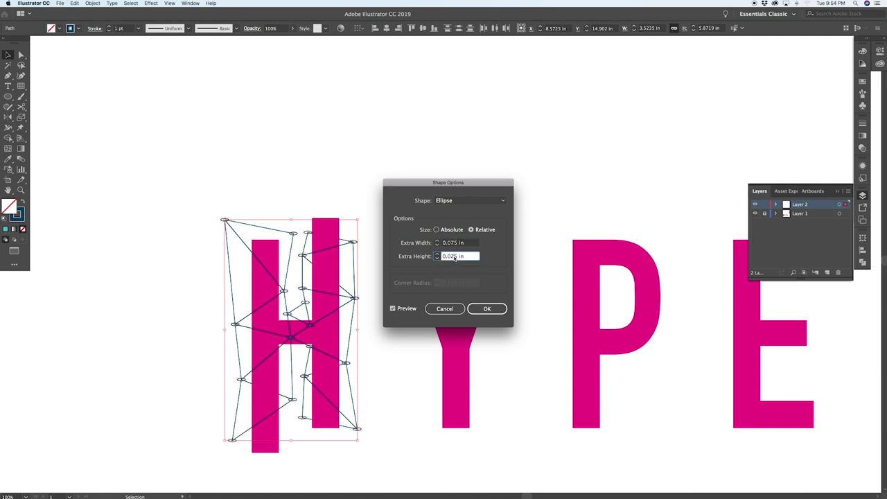
{"action": "type", "text": "7"}
{"action": "left_click", "coordinate": [455, 244]}
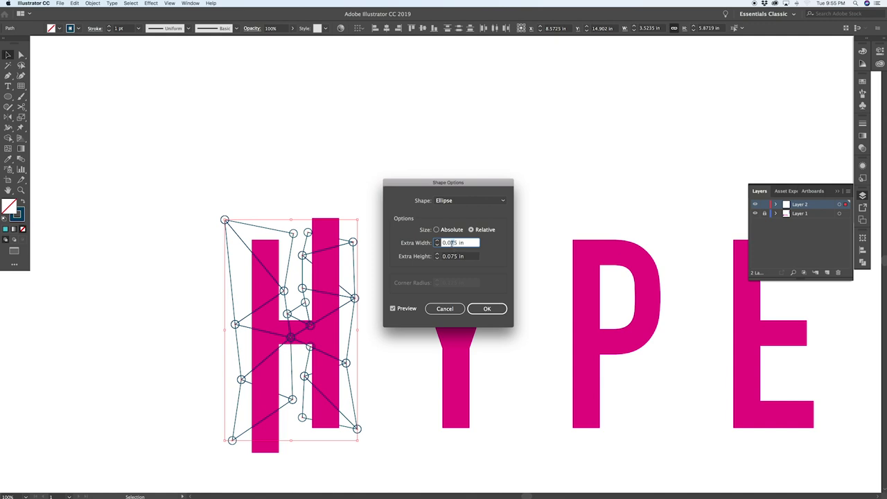
{"action": "key", "text": "BackSpace"}
{"action": "type", "text": "5"}
{"action": "left_click", "coordinate": [452, 256]}
{"action": "key", "text": "BackSpace"}
{"action": "type", "text": "5"}
{"action": "key", "text": "Tab"}
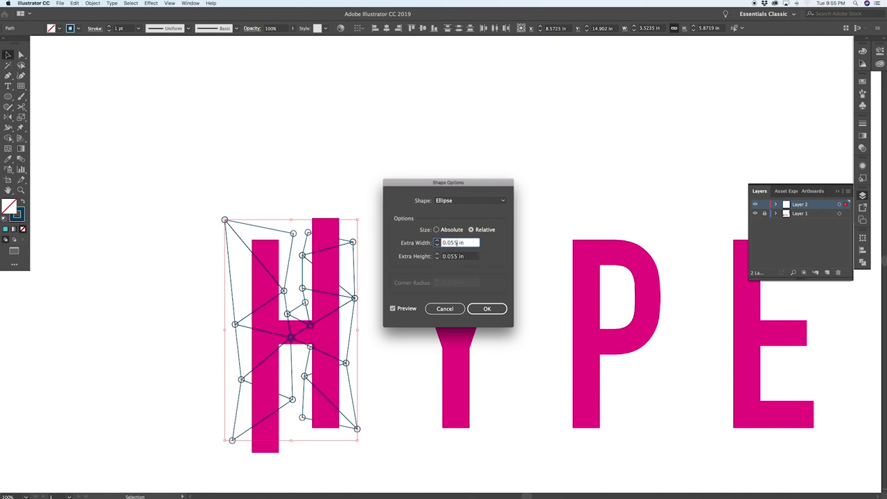
{"action": "left_click", "coordinate": [487, 308]}
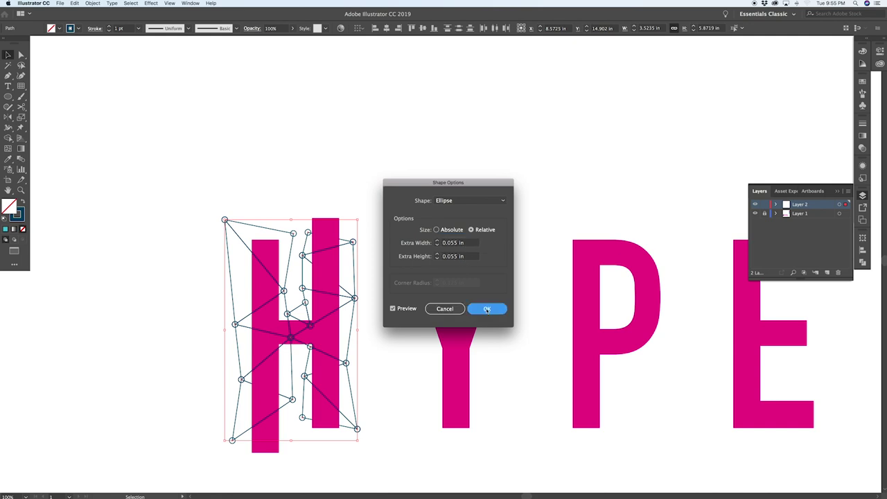
Fill the grid's corner circles with the teal swatch using the Eyedropper, then deselect.
{"action": "scroll", "coordinate": [409, 299], "scroll_direction": "right", "scroll_amount": 5}
{"action": "key", "text": "i"}
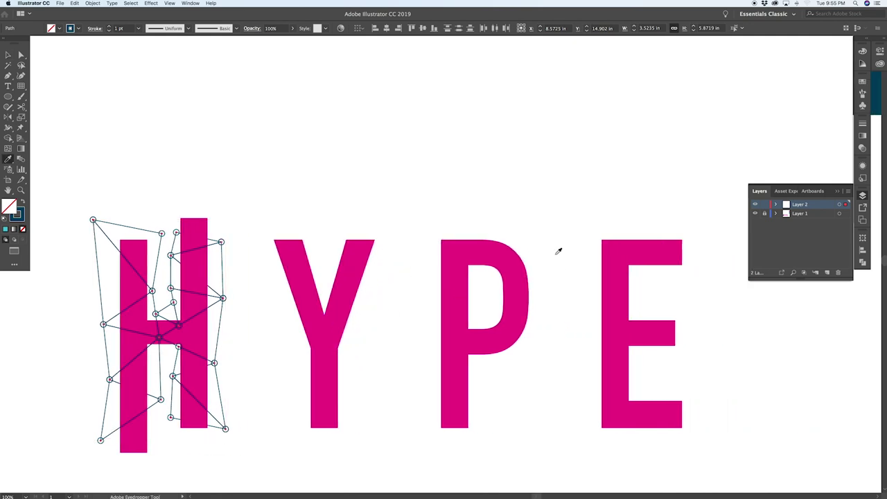
{"action": "key", "text": "super+minus"}
{"action": "left_click", "coordinate": [766, 52]}
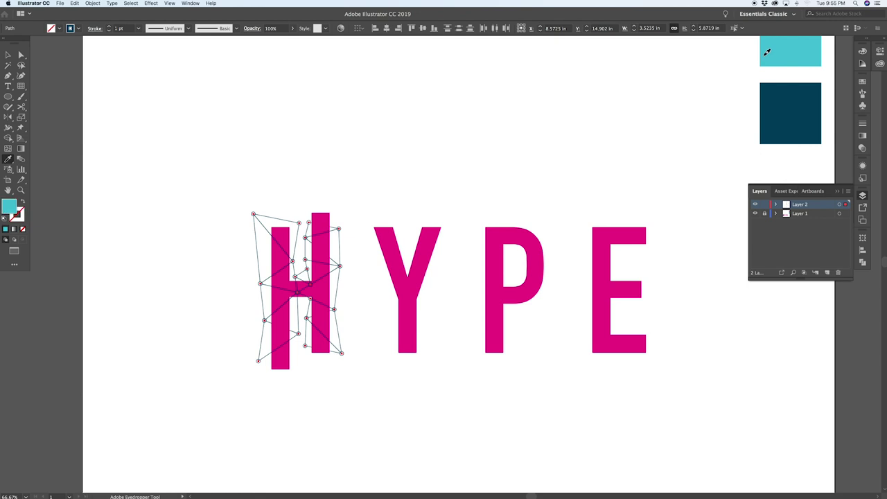
{"action": "key", "text": "super+shift+a"}
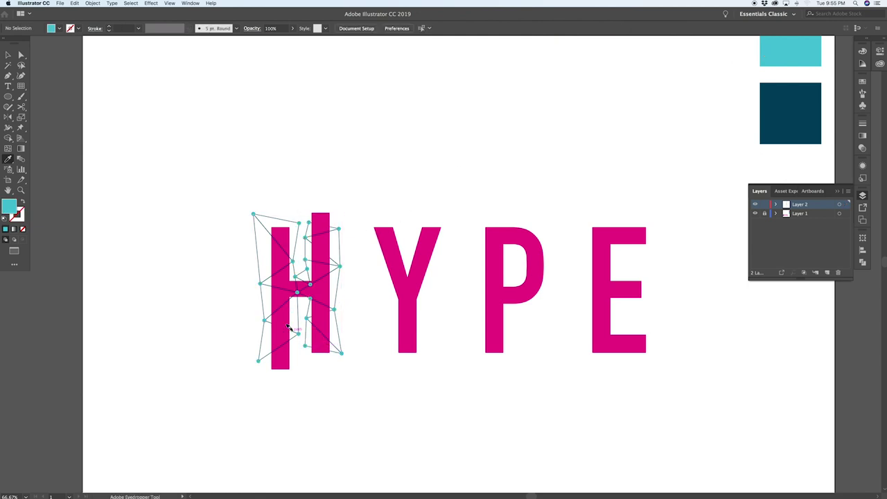
{"action": "scroll", "coordinate": [289, 326], "scroll_direction": "up", "scroll_amount": 2}
{"action": "scroll", "coordinate": [455, 309], "scroll_direction": "up", "scroll_amount": 1}
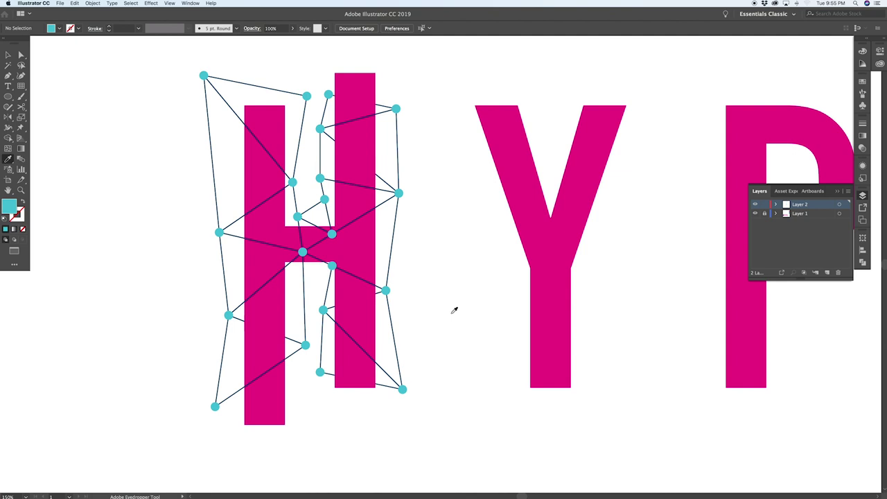
Undo the circle markers, group the grid paths, and cancel a trial Ellipse effect.
{"action": "key", "text": "v"}
{"action": "key", "text": "super+z"}
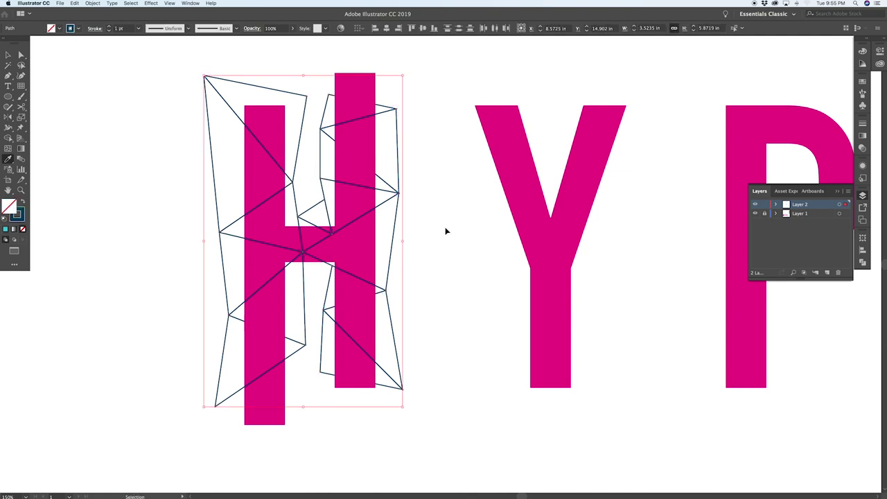
{"action": "key", "text": "i"}
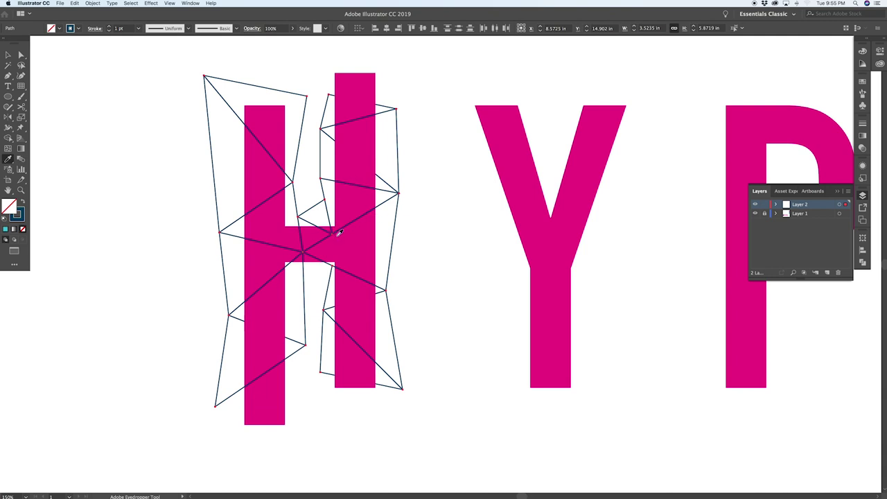
{"action": "key", "text": "v"}
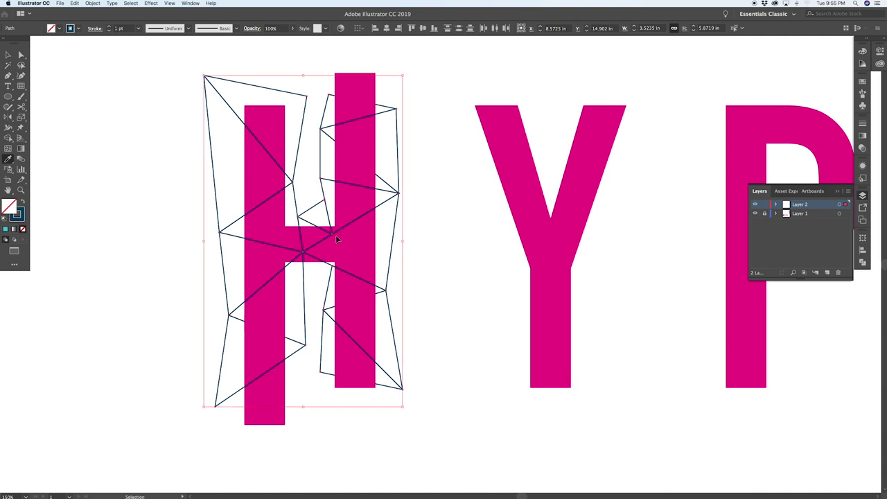
{"action": "key", "text": "super+g"}
{"action": "key", "text": "i"}
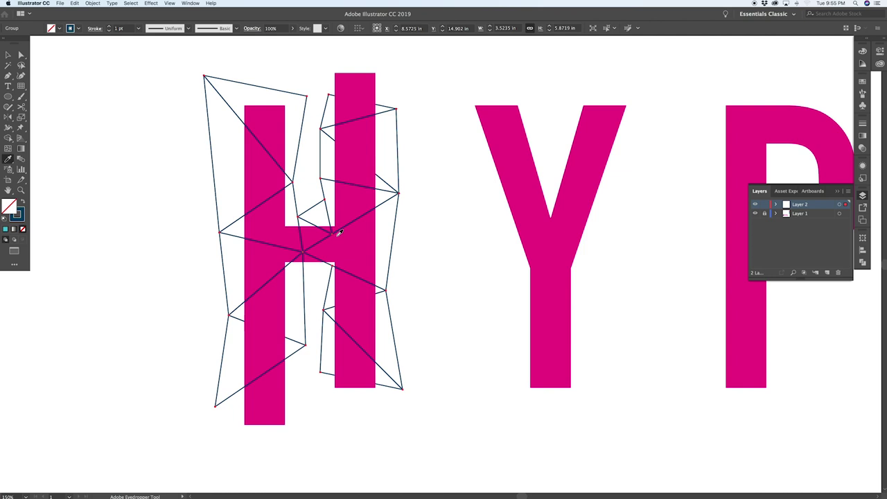
{"action": "left_click", "coordinate": [151, 4]}
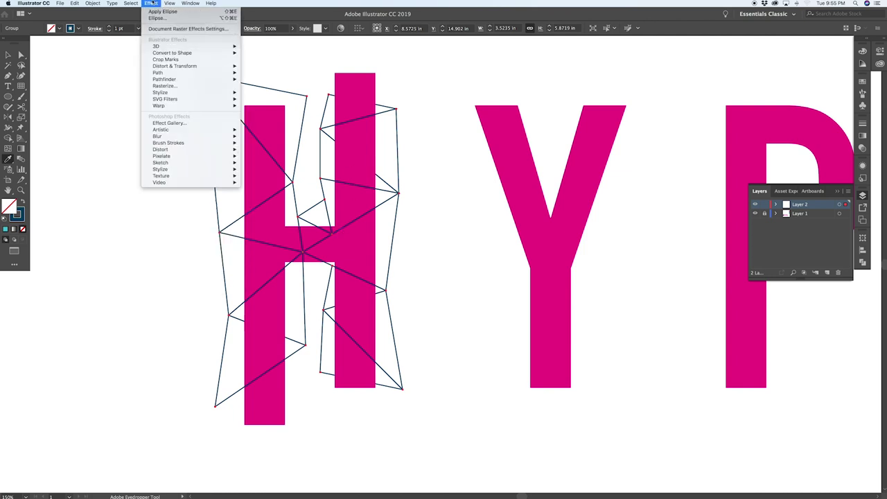
{"action": "left_click", "coordinate": [150, 22]}
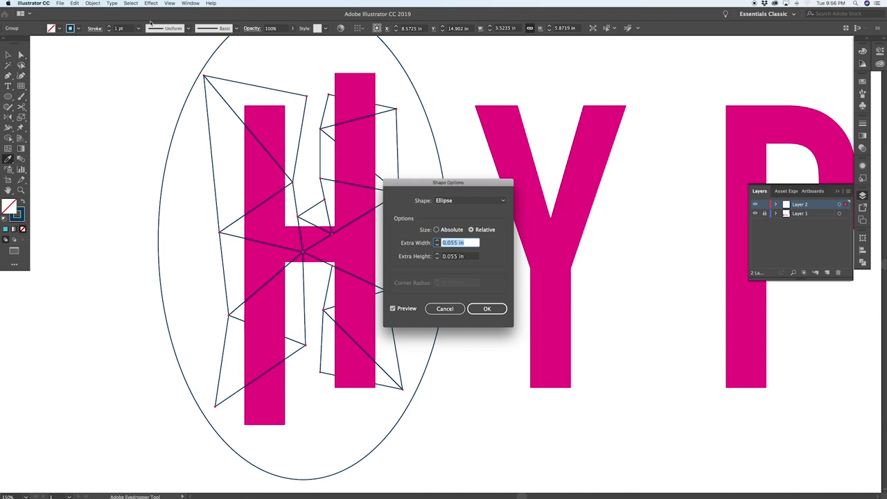
{"action": "left_click", "coordinate": [446, 309]}
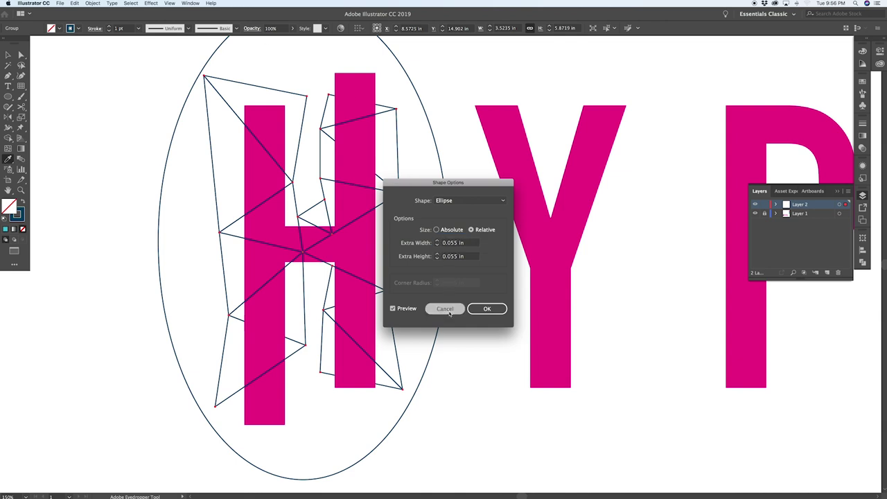
Ungroup the grid into separate paths and reapply the 0.055 in Ellipse effect.
{"action": "key", "text": "super"}
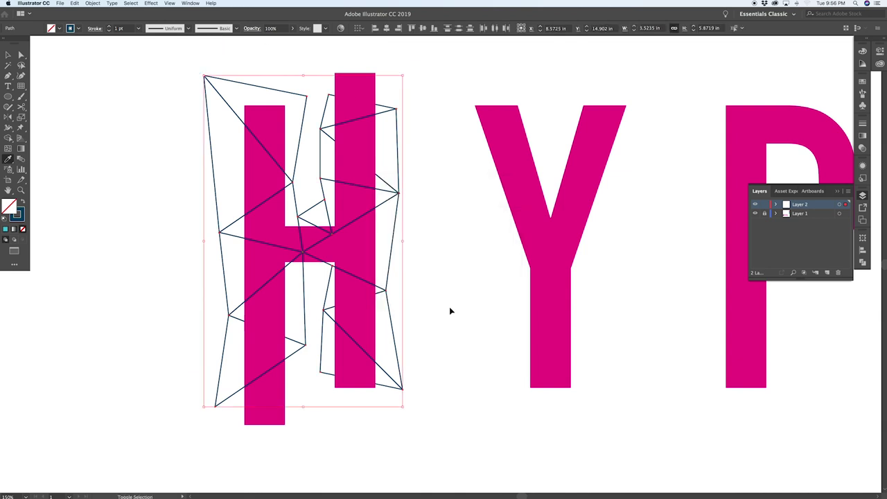
{"action": "key", "text": "super+shift+g"}
{"action": "key", "text": "i"}
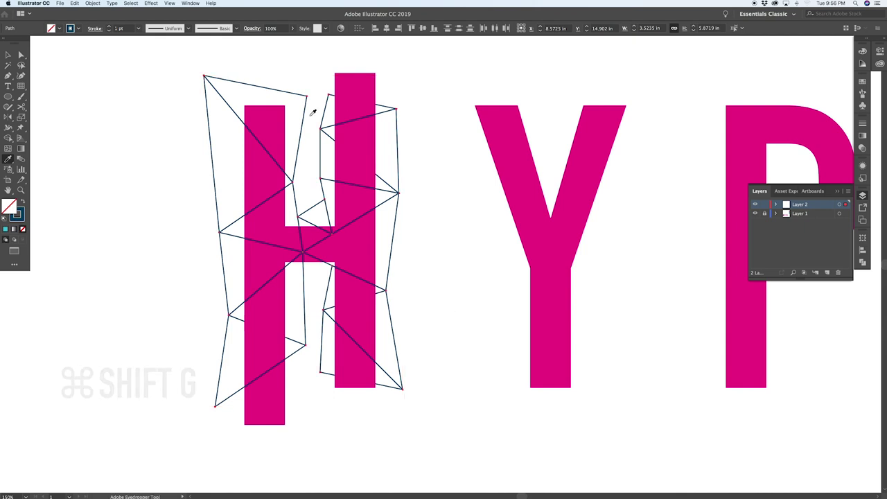
{"action": "left_click", "coordinate": [151, 3]}
{"action": "left_click", "coordinate": [151, 20]}
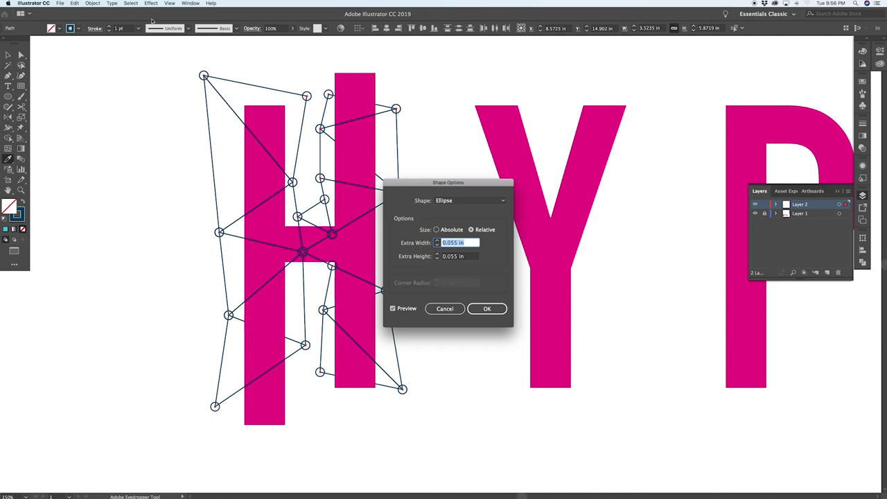
{"action": "left_click", "coordinate": [487, 310]}
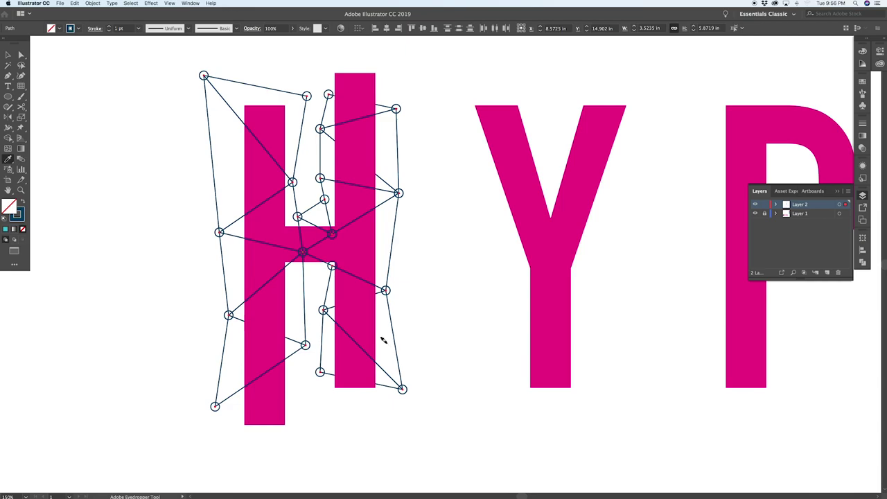